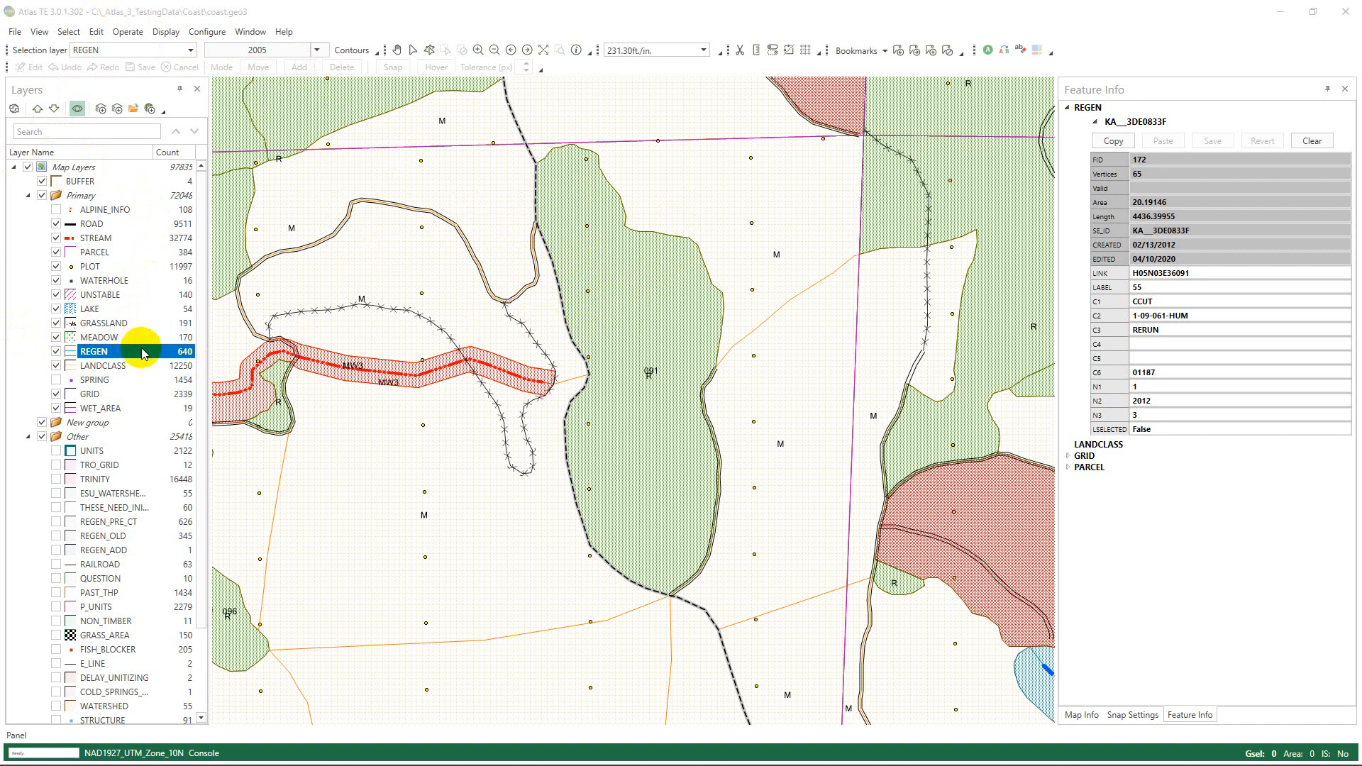
Step: Make REGEN the active selection layer and select its large polygon labelled 091
right_click(610, 331)
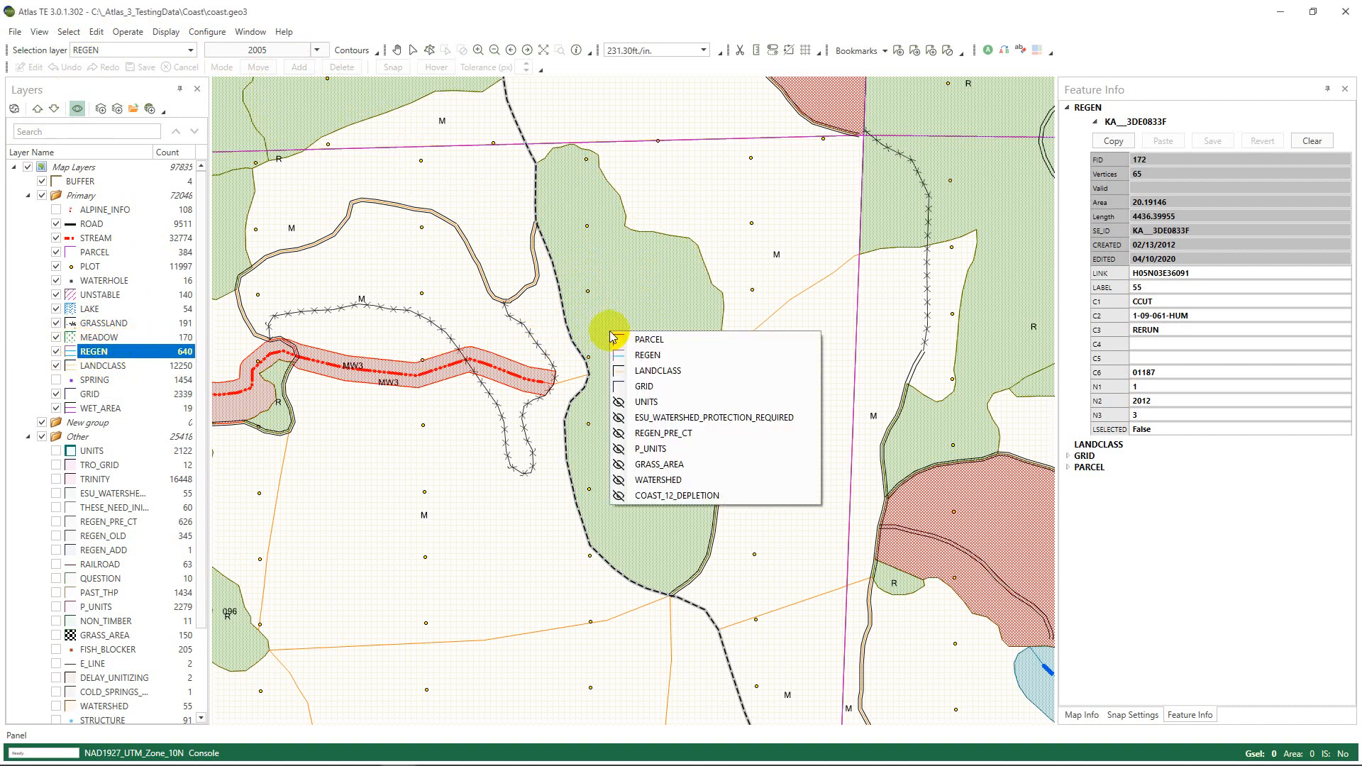
left_click(649, 354)
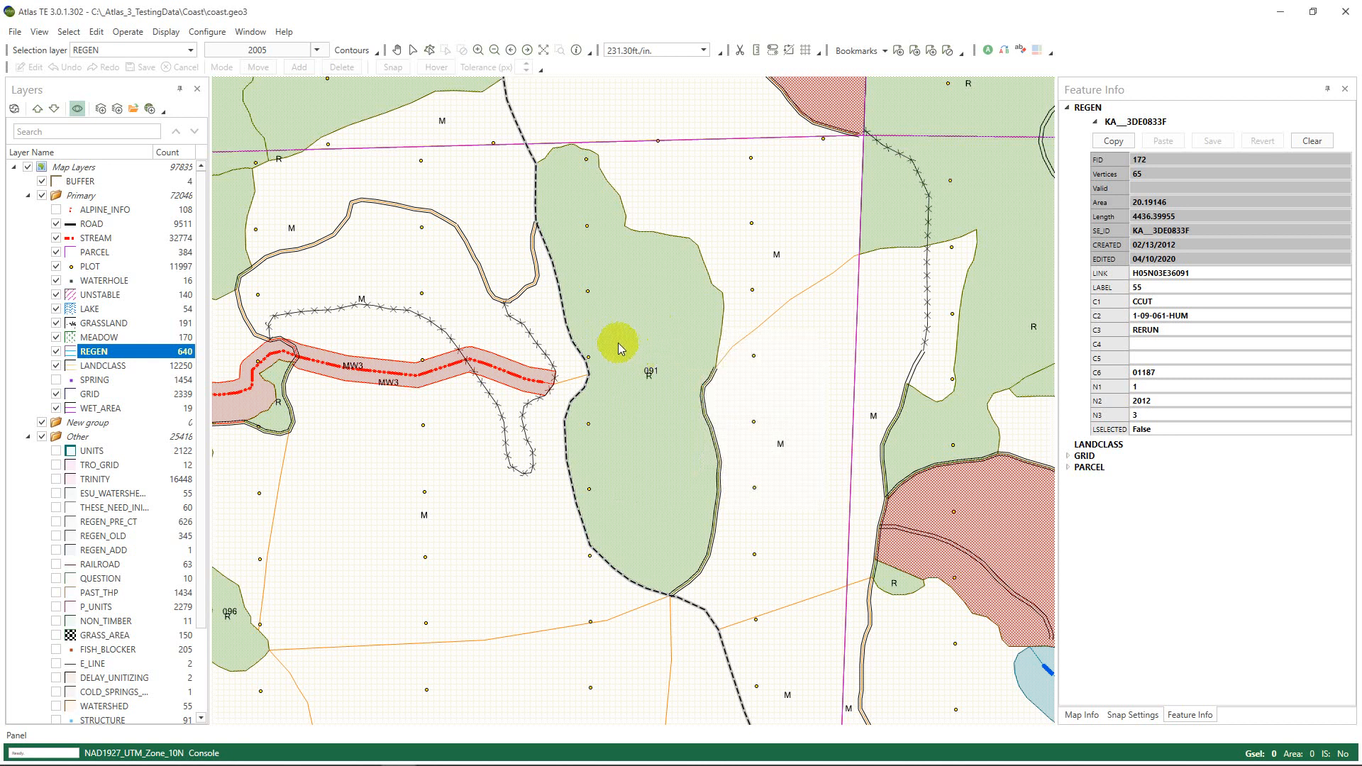
left_click(617, 346)
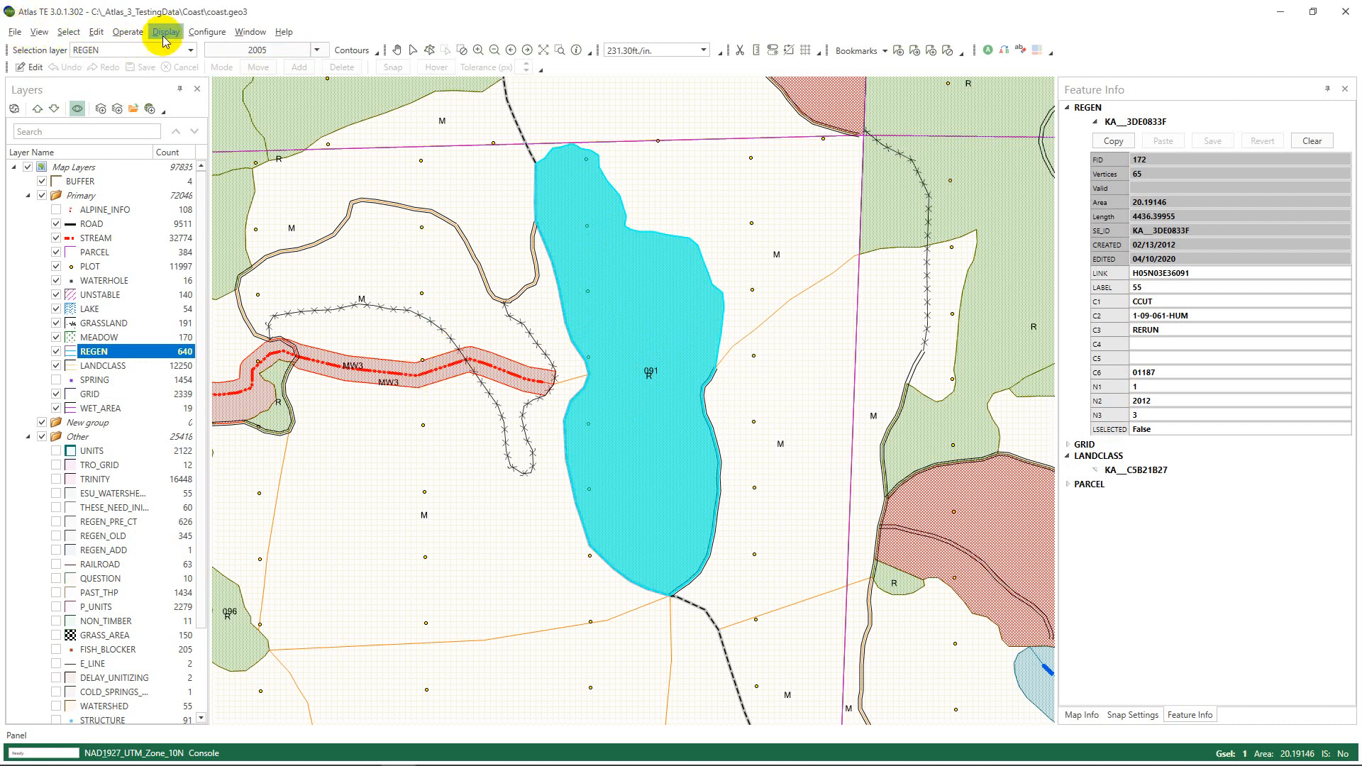
key("e")
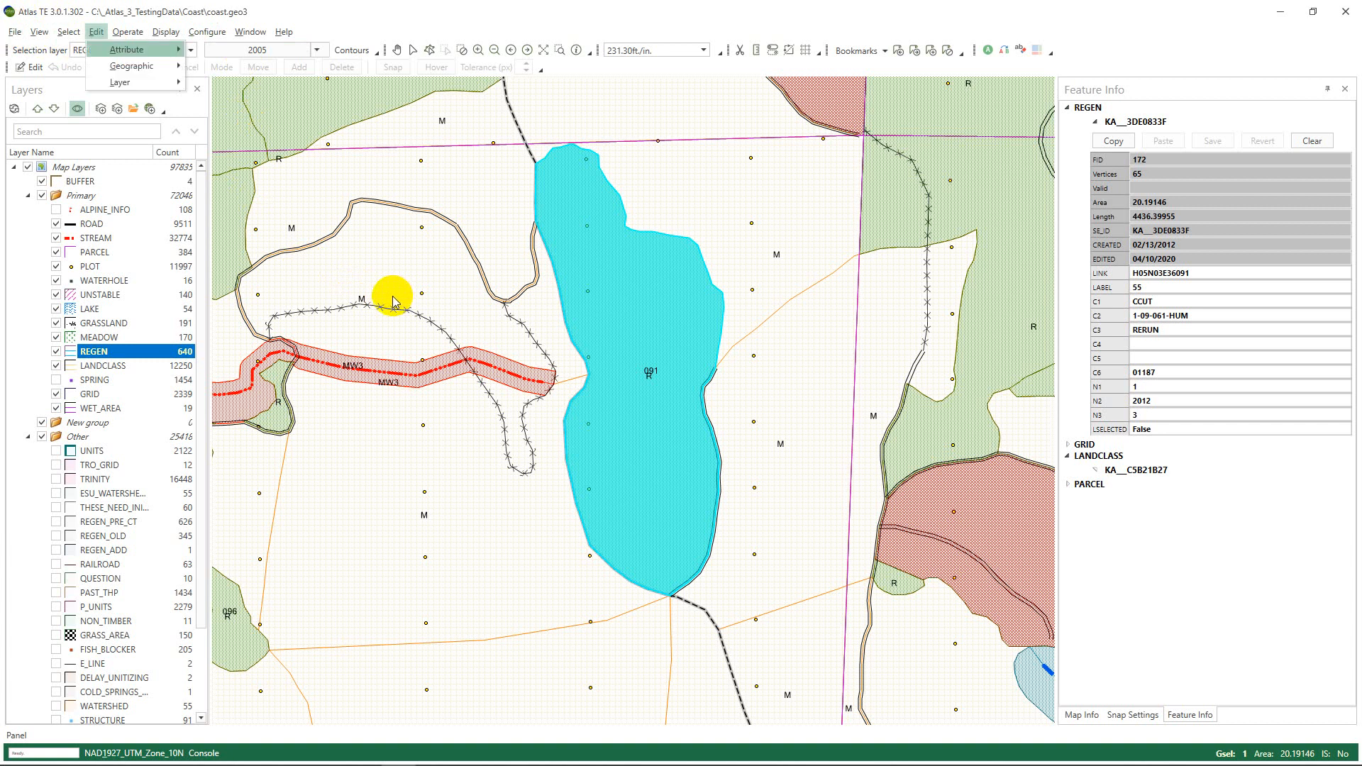
key("Down")
key("Right")
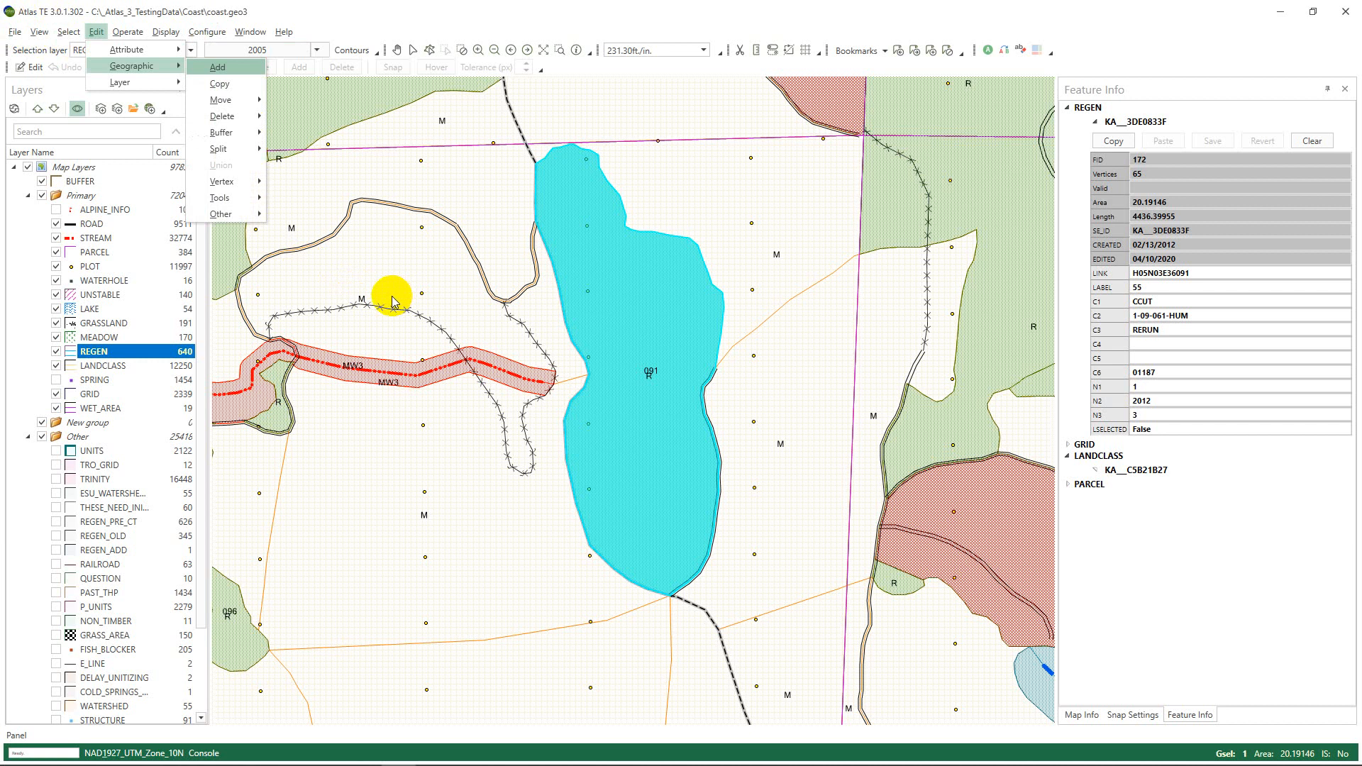
key("v")
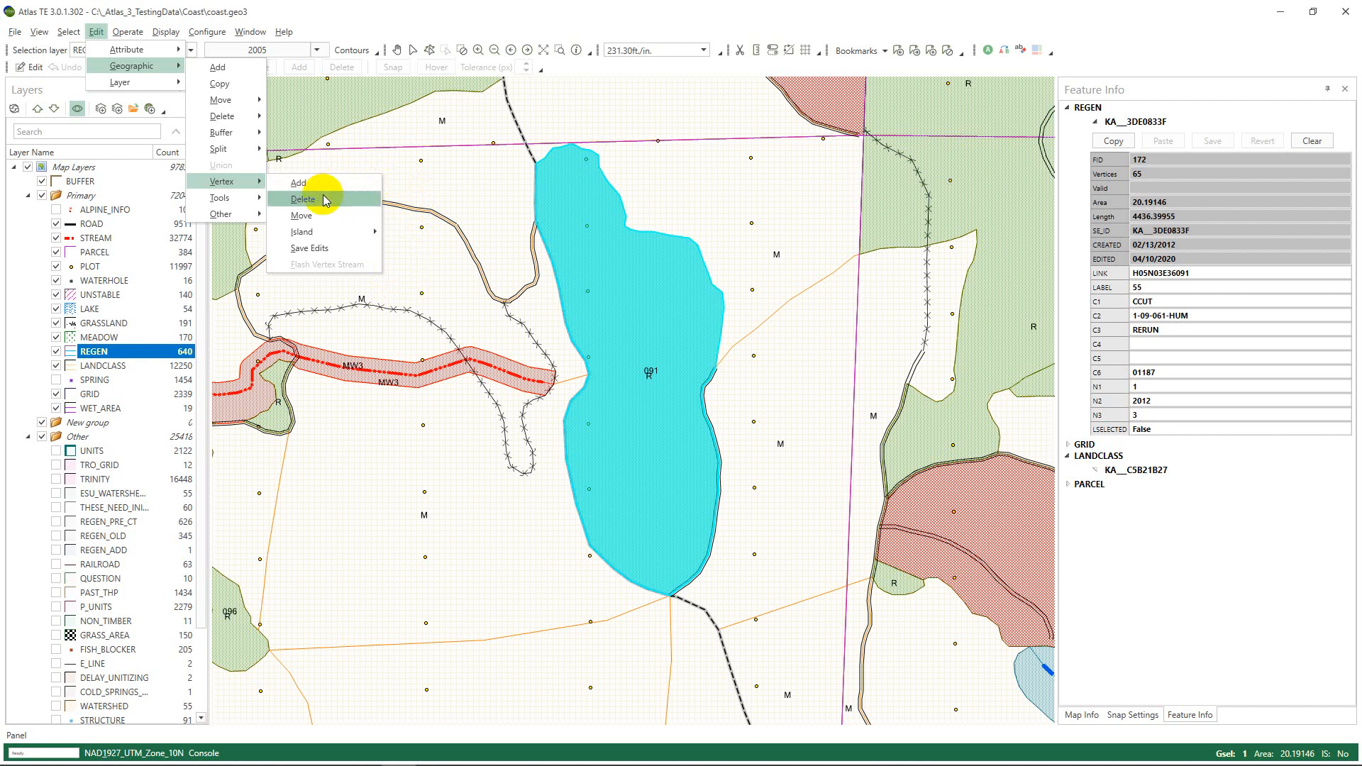
left_click(468, 241)
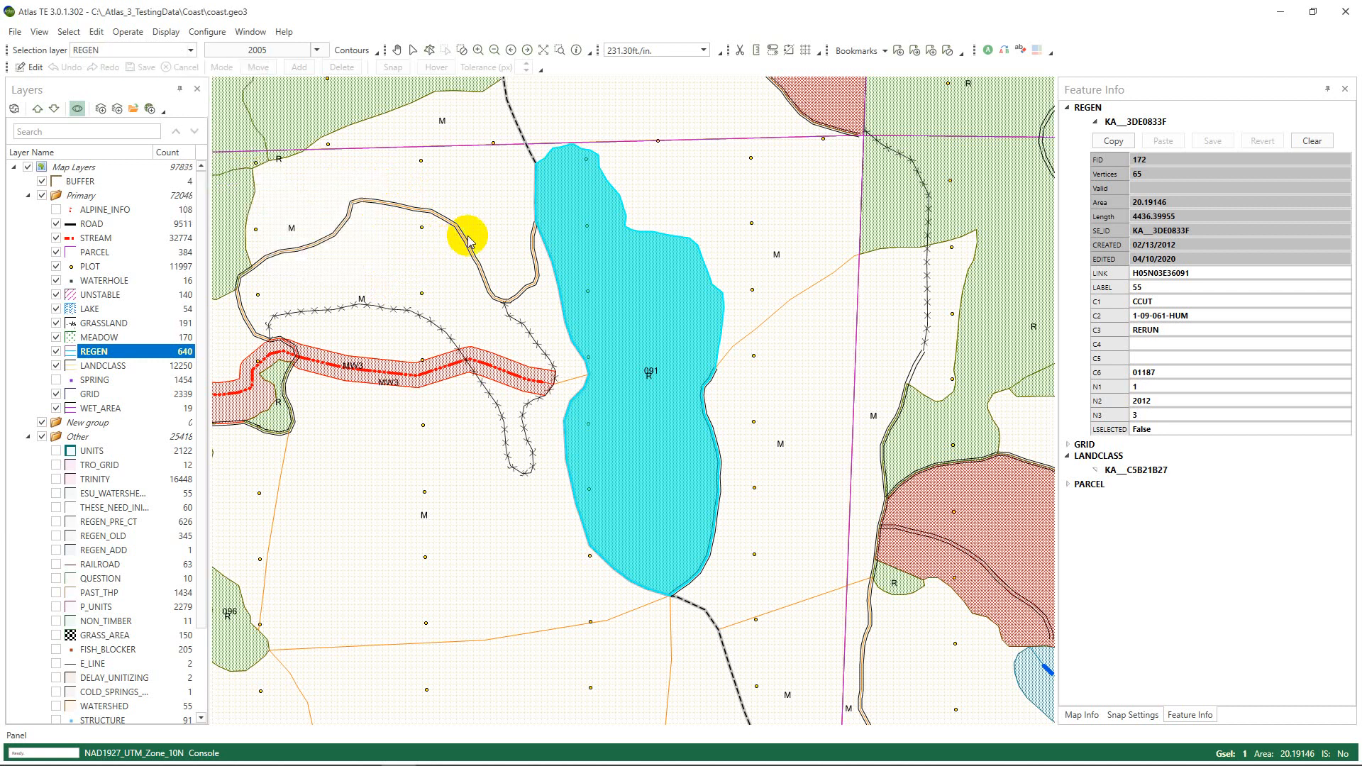
Step: Open polygon 091's vertices for editing and shift vertices 31 and 30 slightly northwest along its western edge
key("alt+e")
key("g")
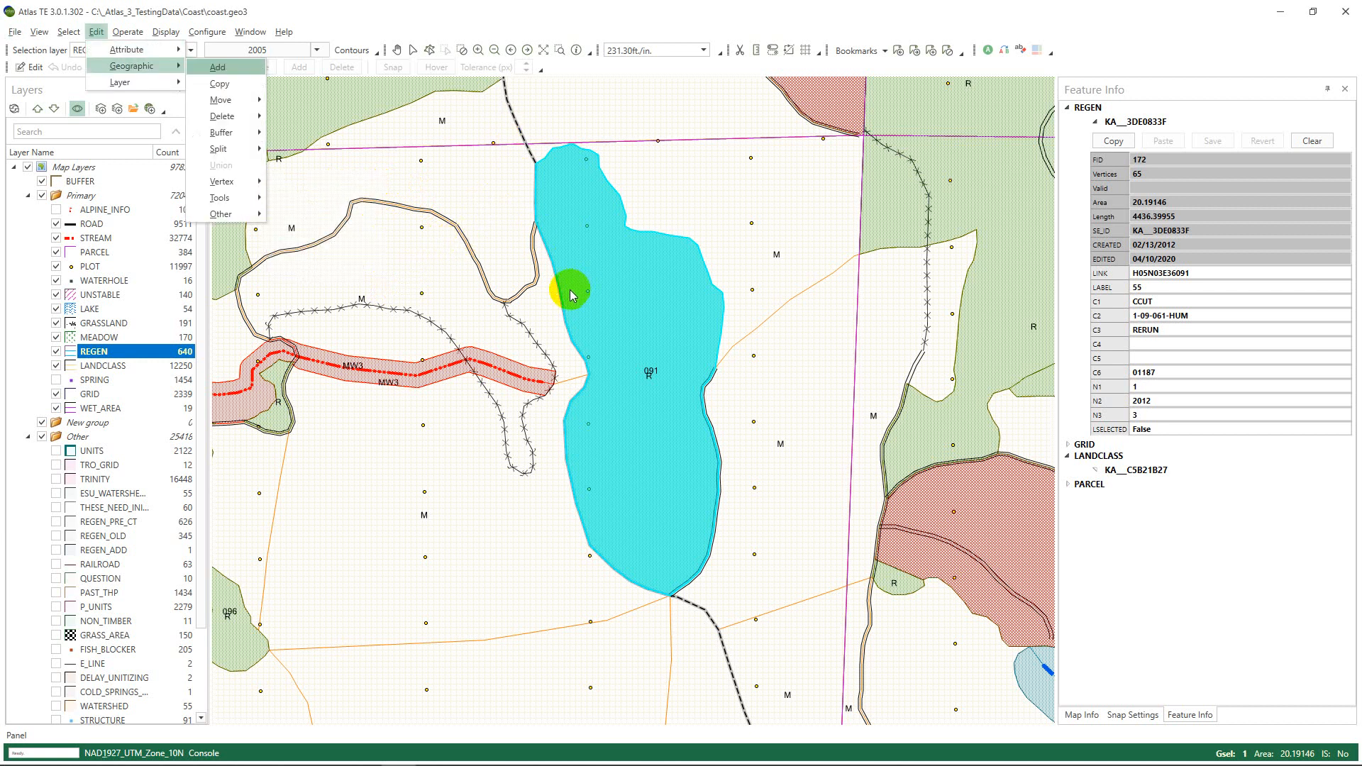
key("v")
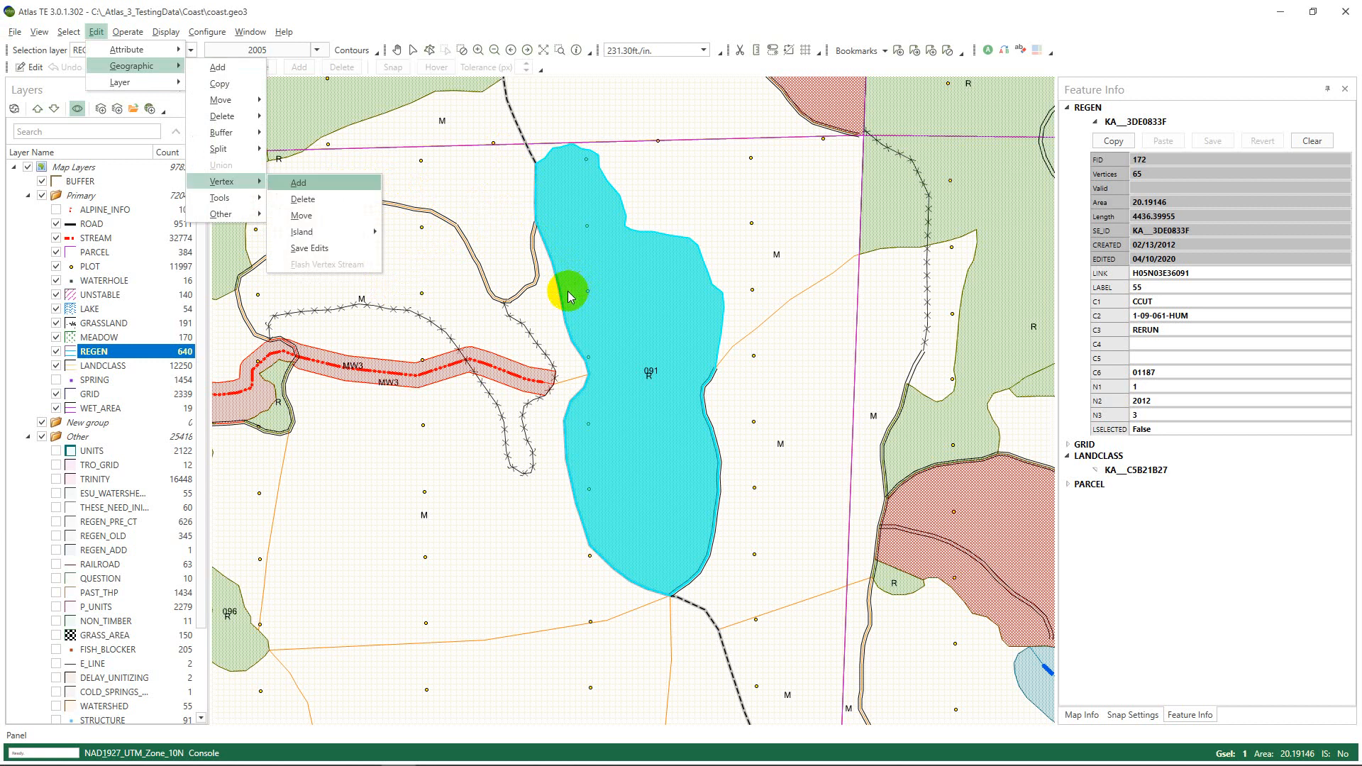
key("Return")
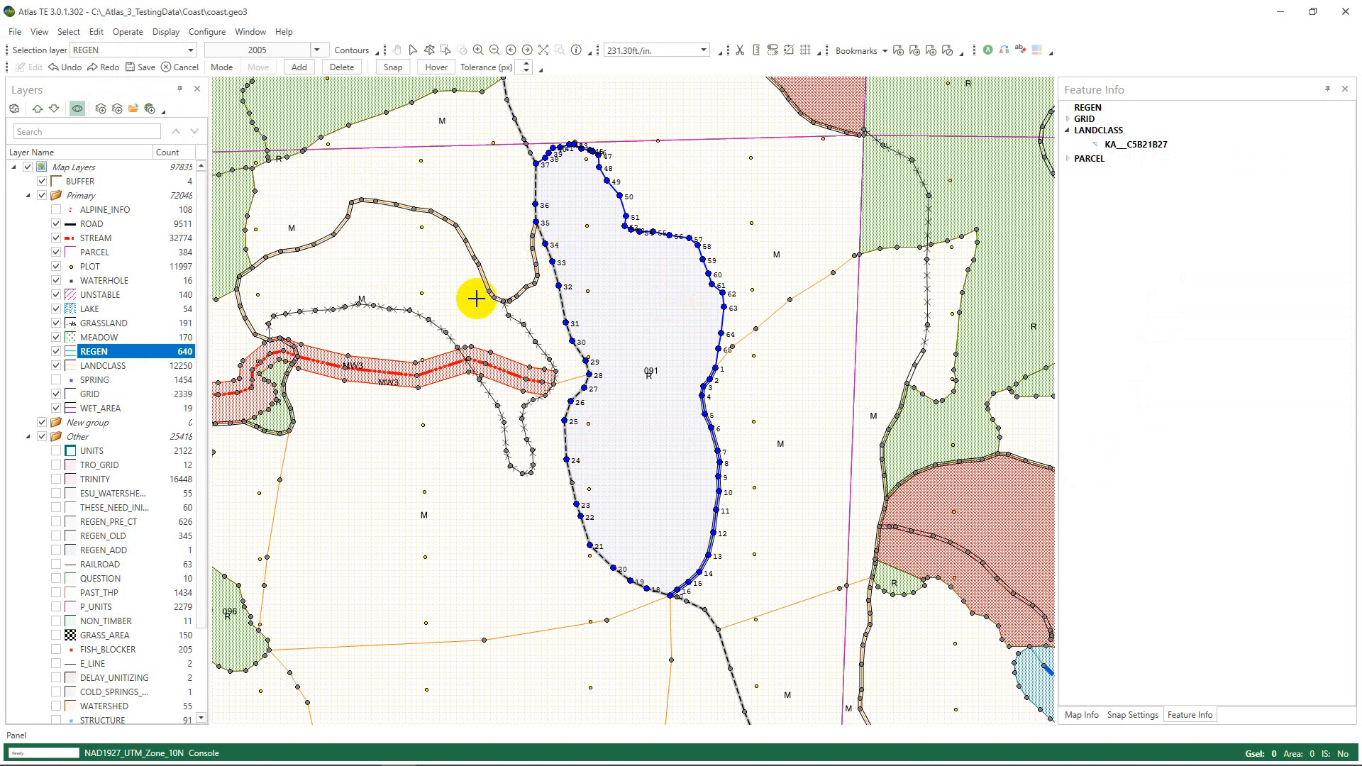
left_click_drag(620, 317, 522, 340)
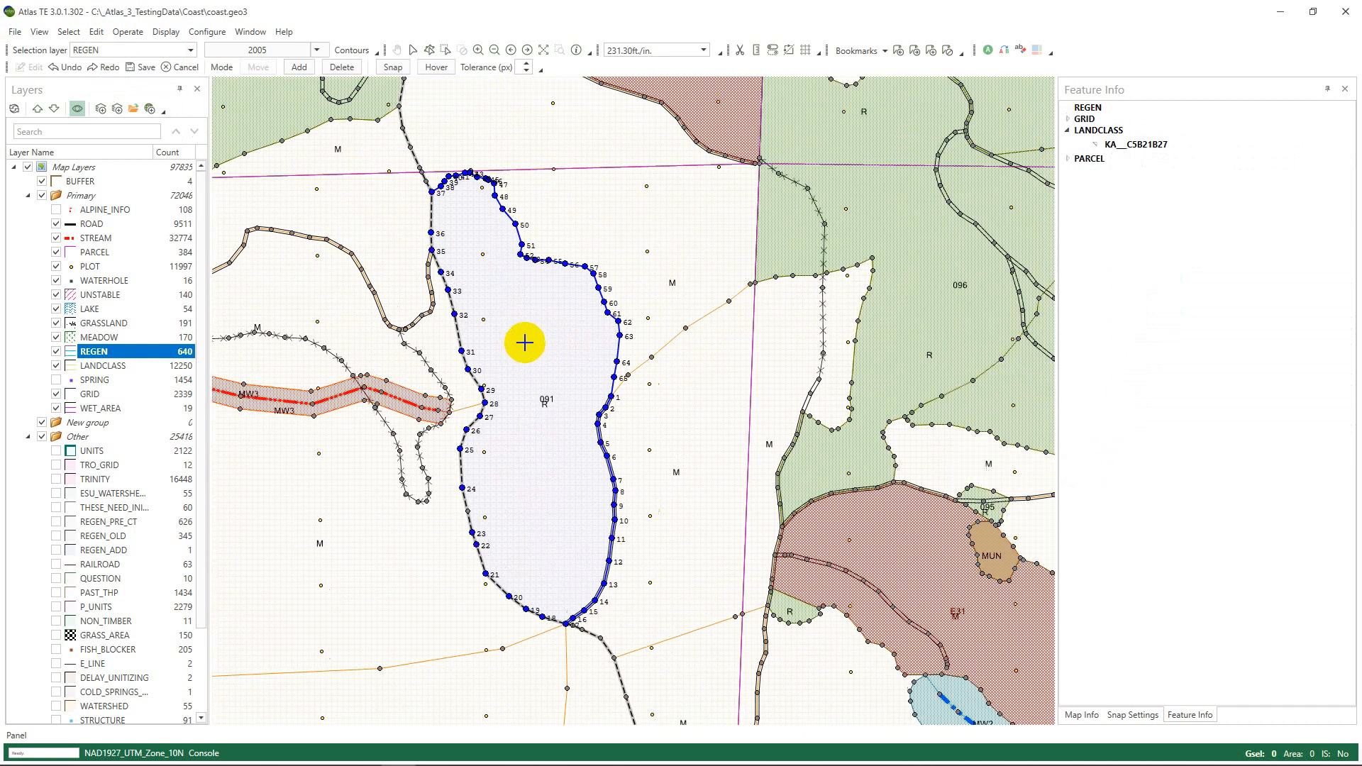
scroll(531, 332, "up", 1)
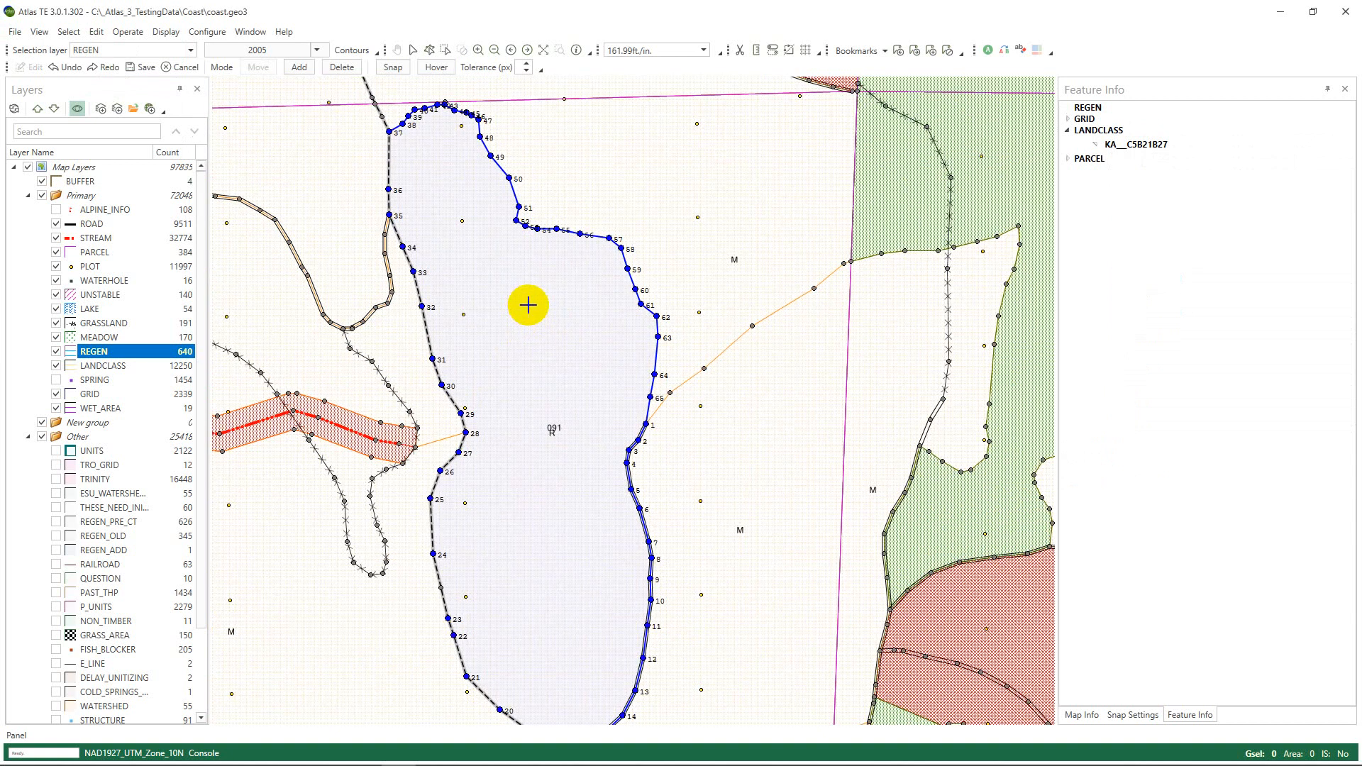
left_click_drag(466, 213, 480, 319)
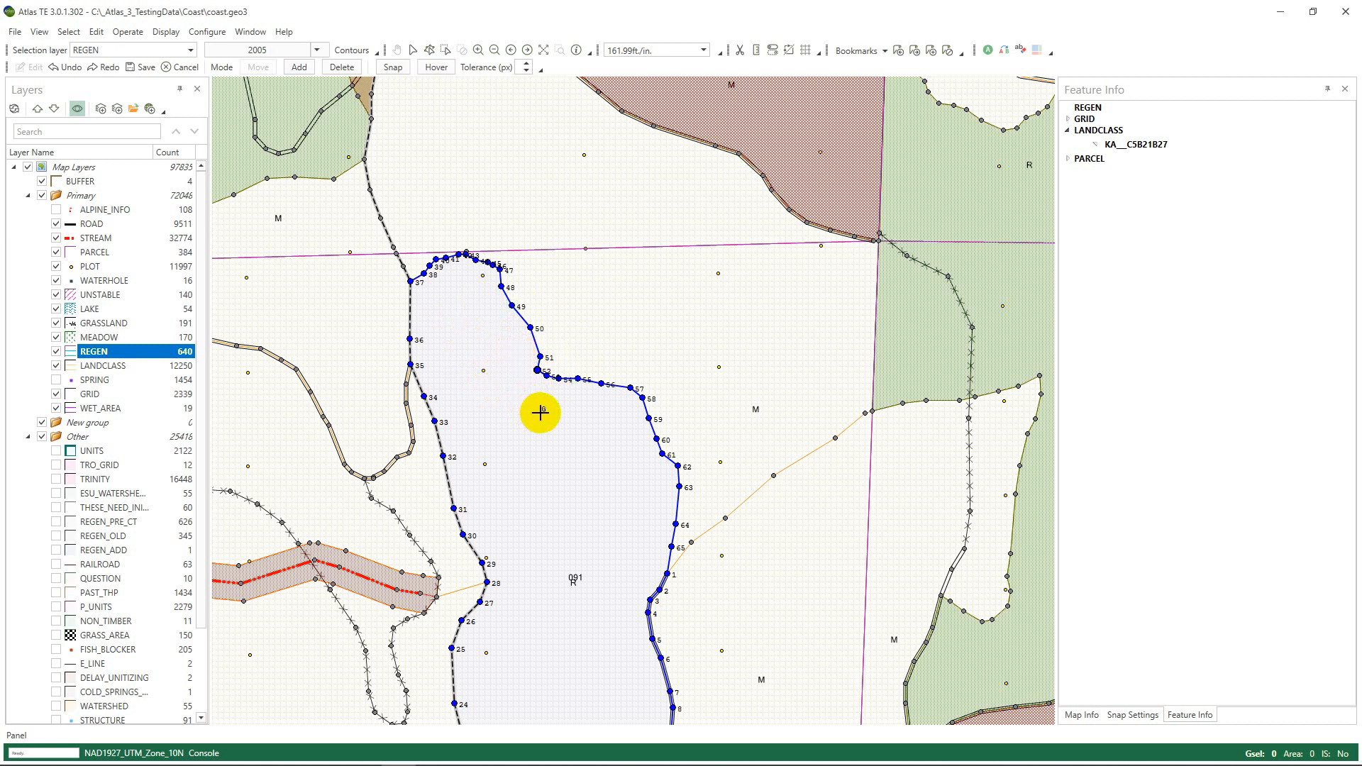
left_click_drag(540, 410, 428, 283)
left_click_drag(452, 458, 558, 357)
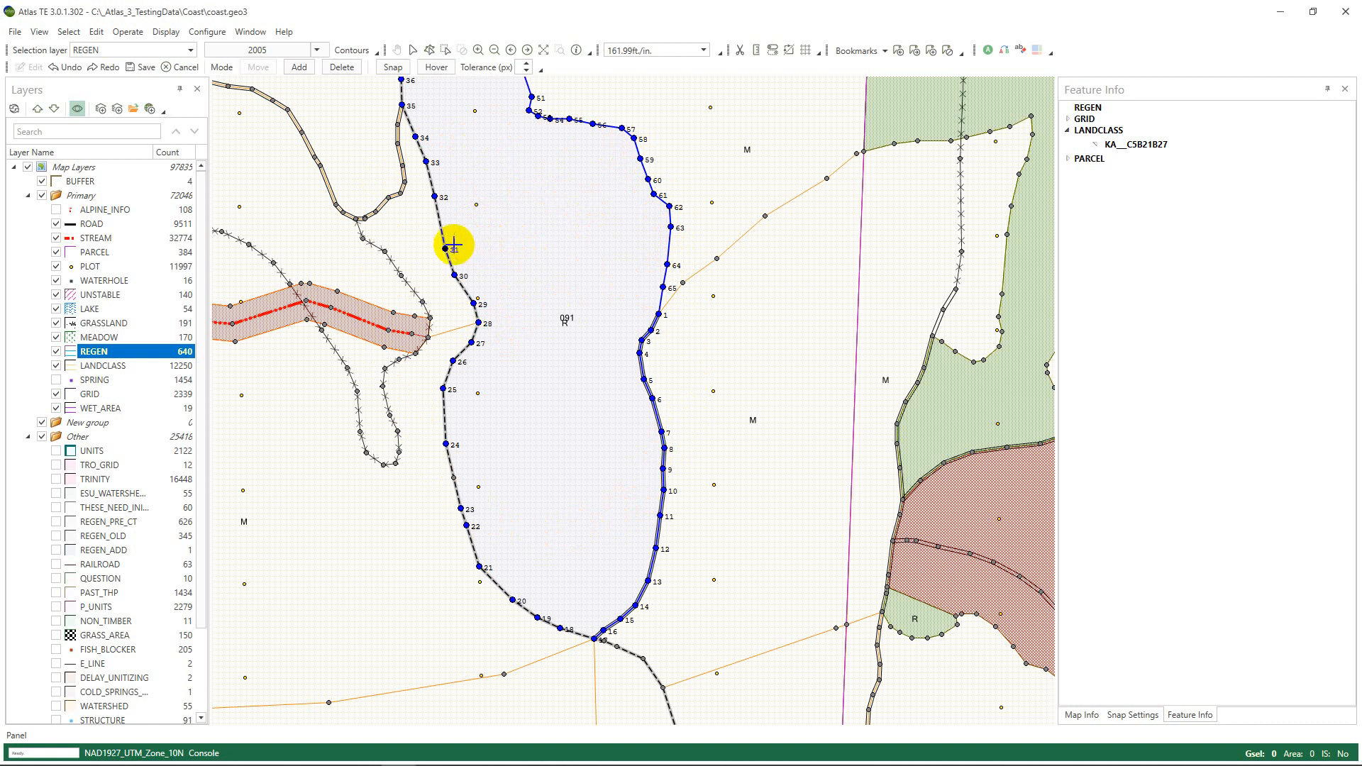
left_click_drag(446, 246, 440, 228)
left_click_drag(454, 276, 448, 262)
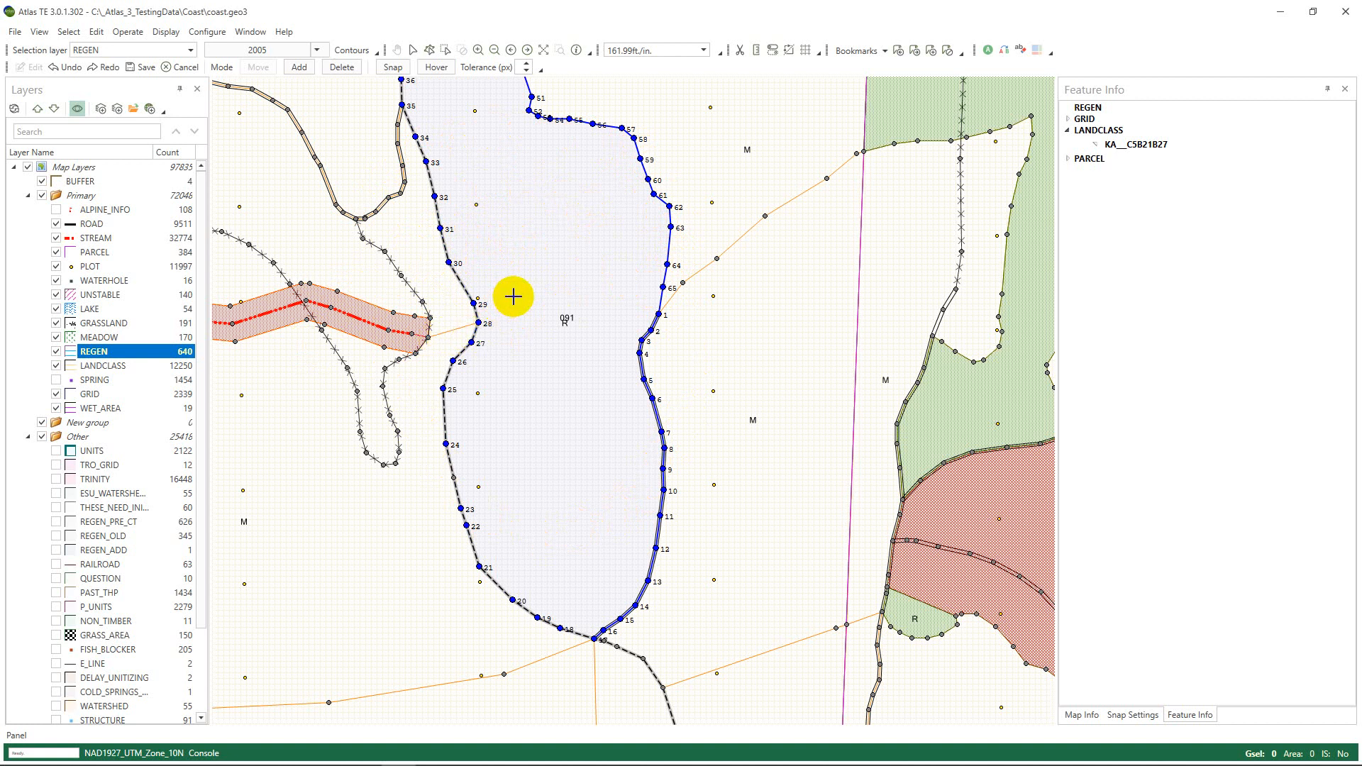
Step: Save the vertex edits of polygon 091, leaving the polygon selected
key("alt+e")
key("g")
key("v")
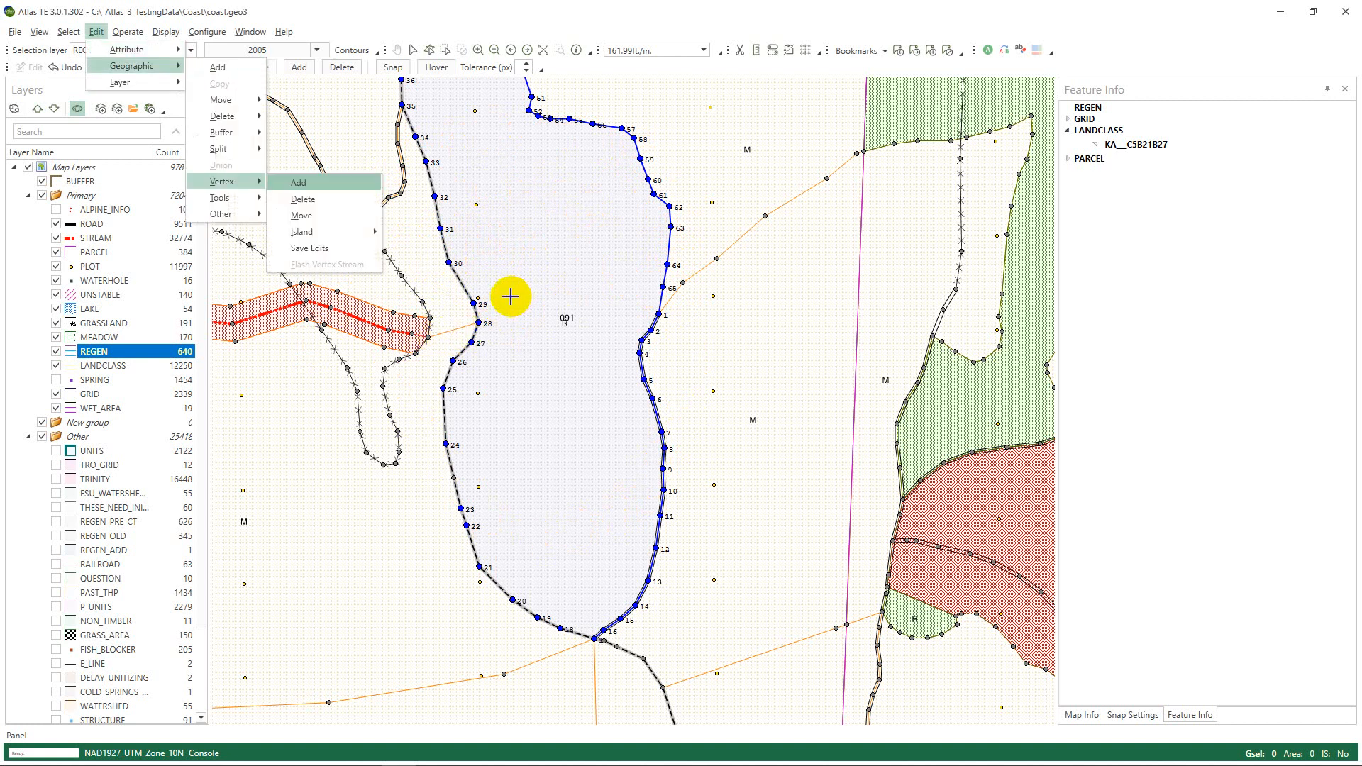
key("s")
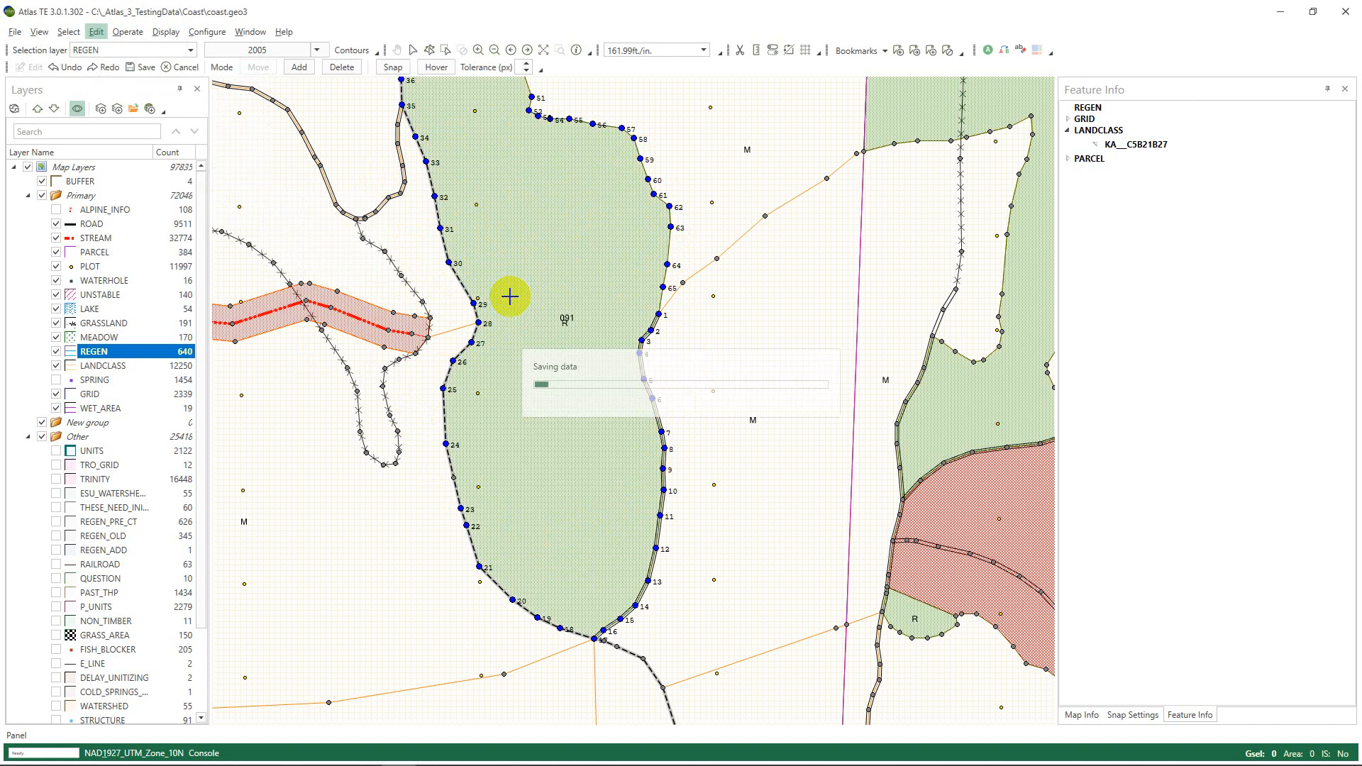
left_click(509, 297)
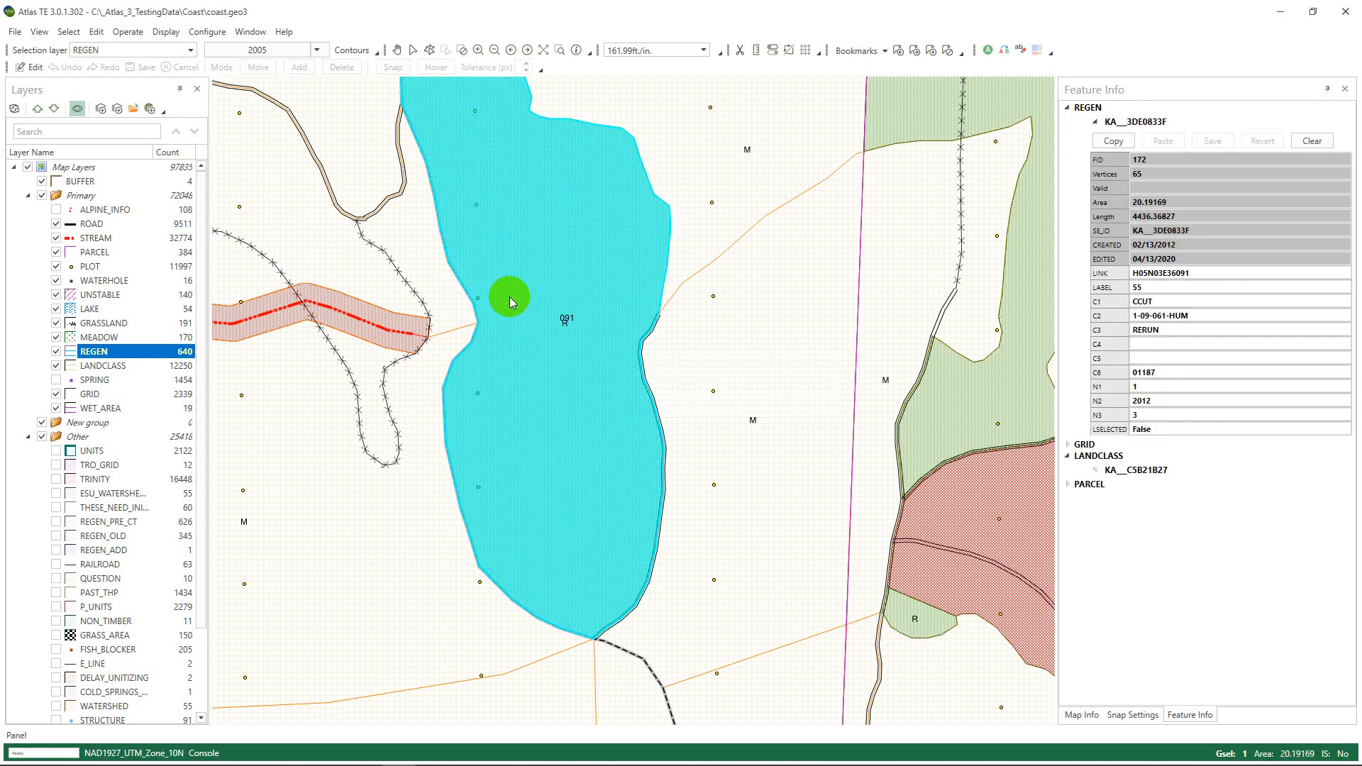
Step: Reopen polygon 091 for vertex editing and display the available vertex editing options
key("alt+e")
key("g")
key("v")
key("Return")
right_click(511, 292)
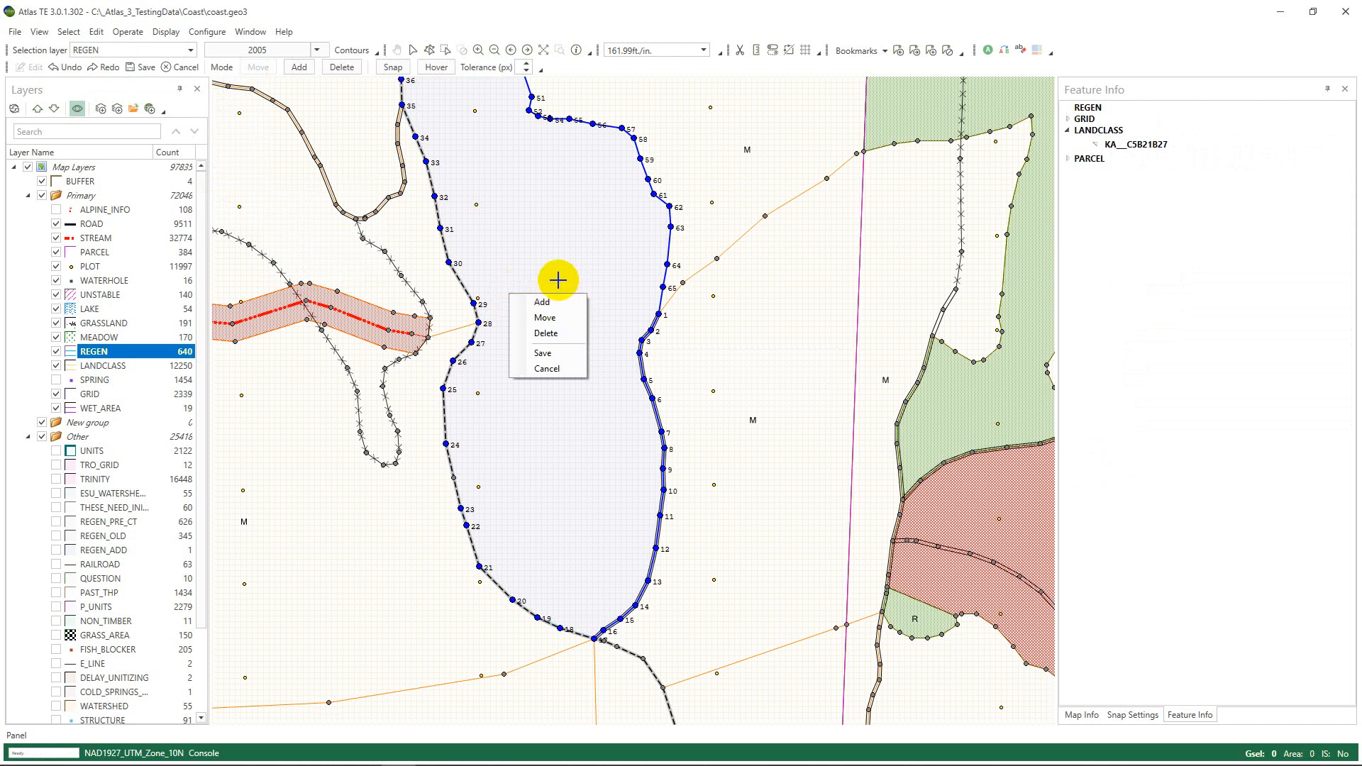
left_click_drag(608, 210, 617, 276)
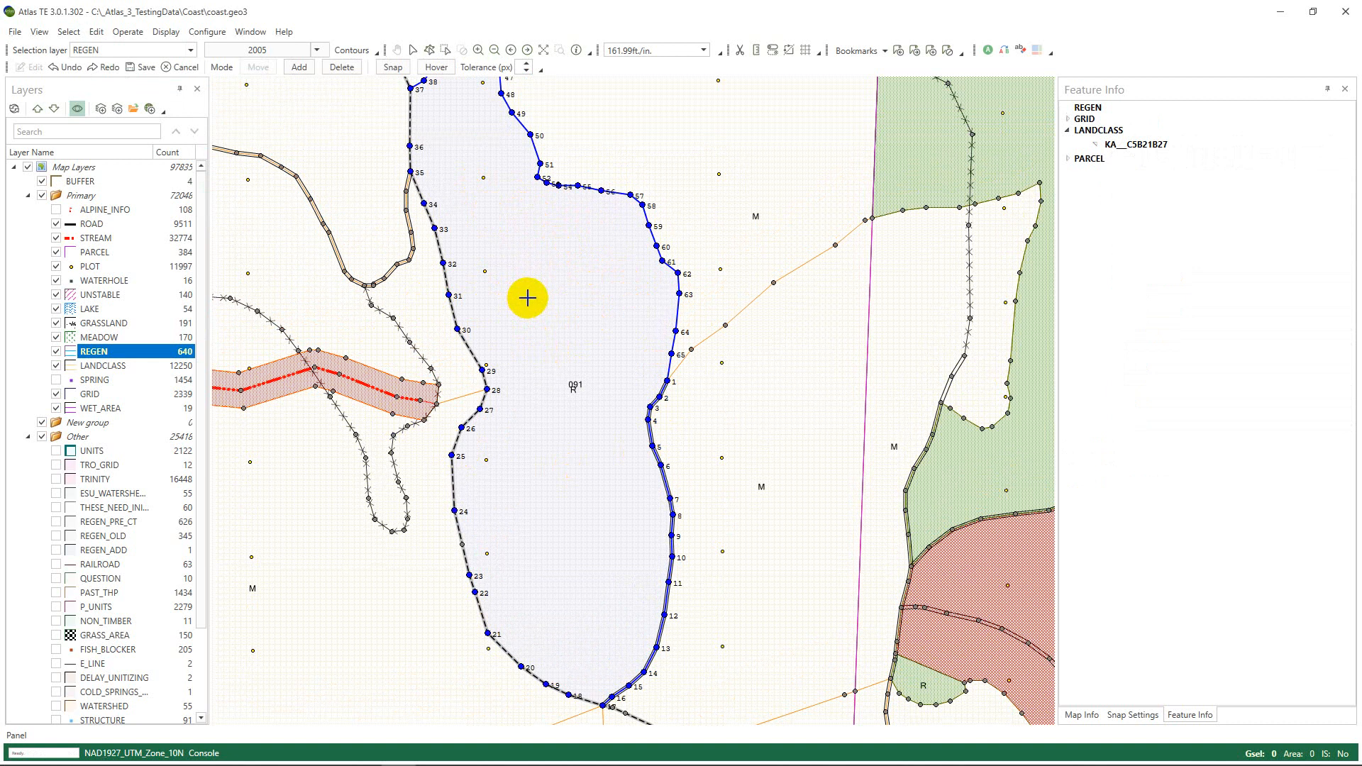
Step: Add two vertices outside polygon 091's northeastern edge, between vertices 56 and 57
scroll(548, 229, "up", 1)
key("alt+e")
key("Down")
key("Right")
key("v")
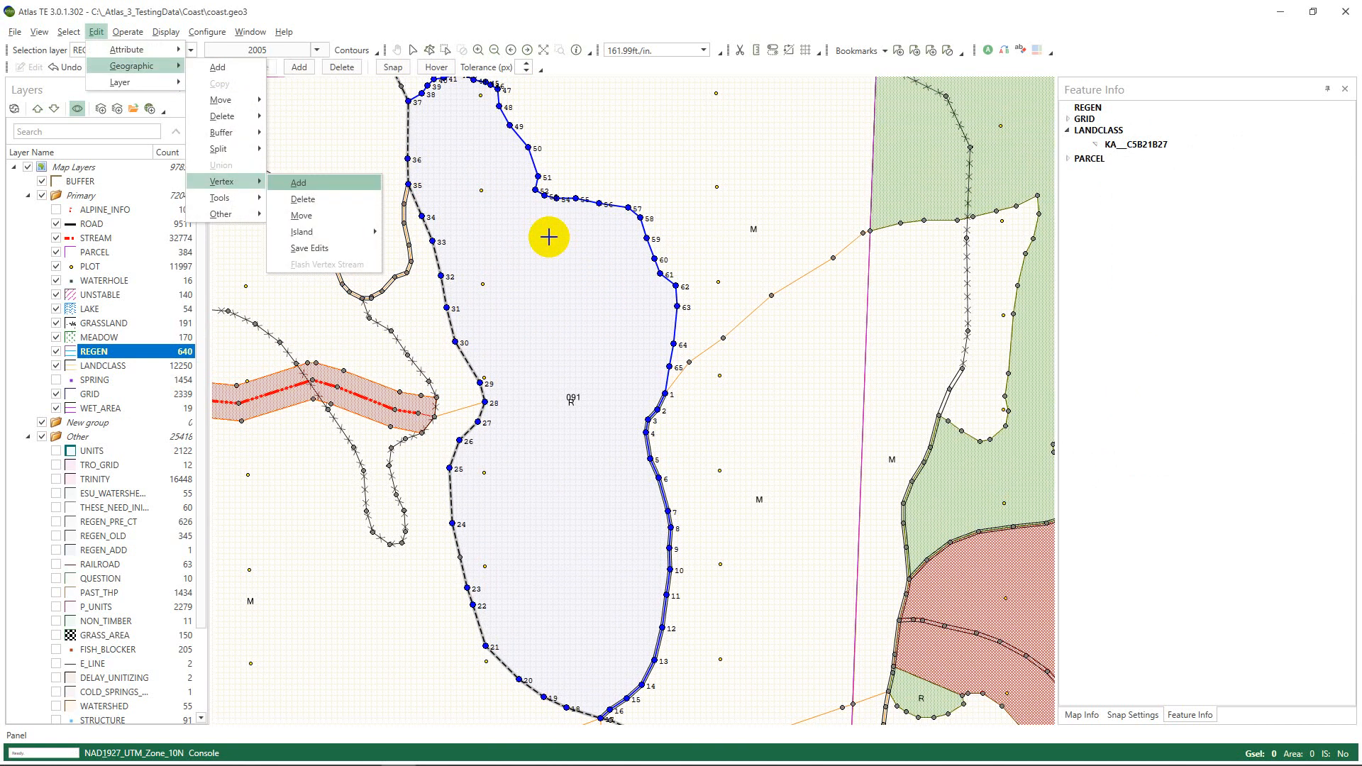
key("Return")
left_click(604, 158)
left_click(640, 148)
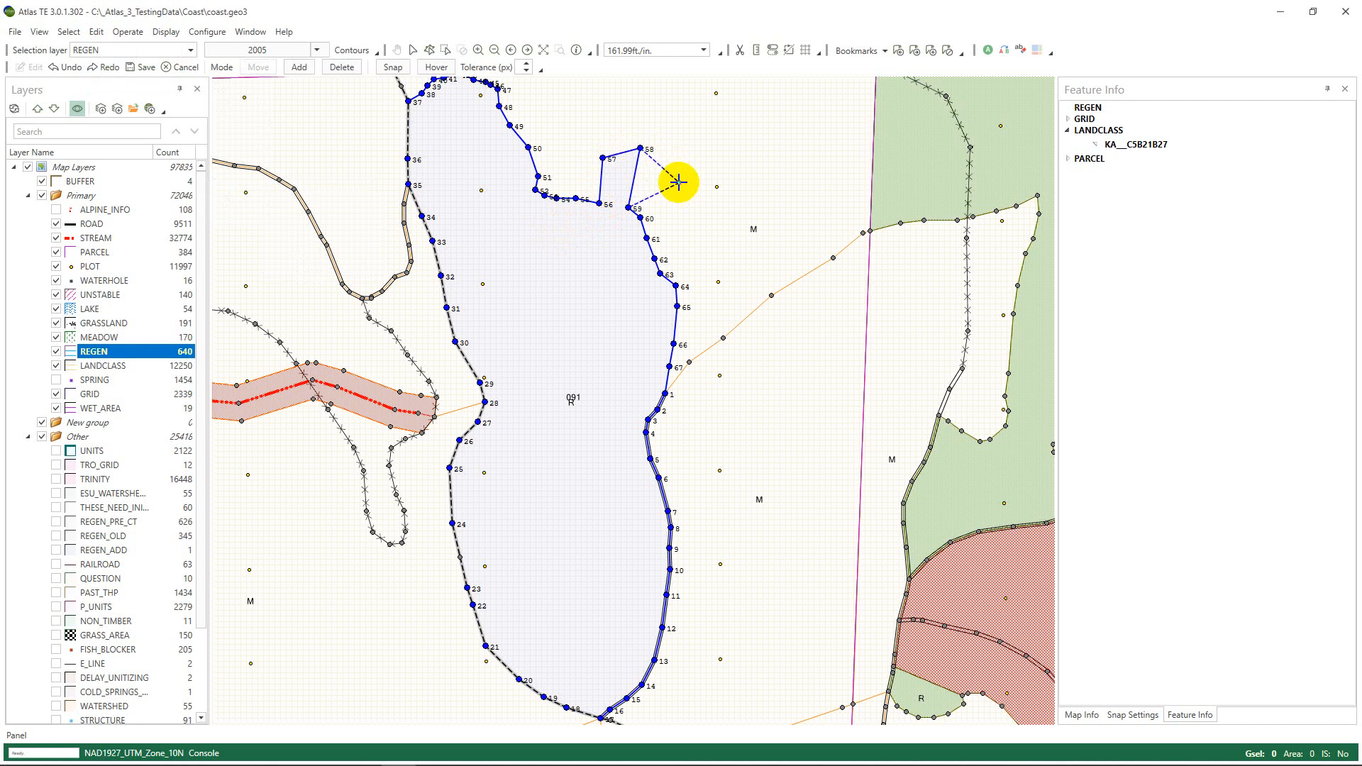
right_click(678, 185)
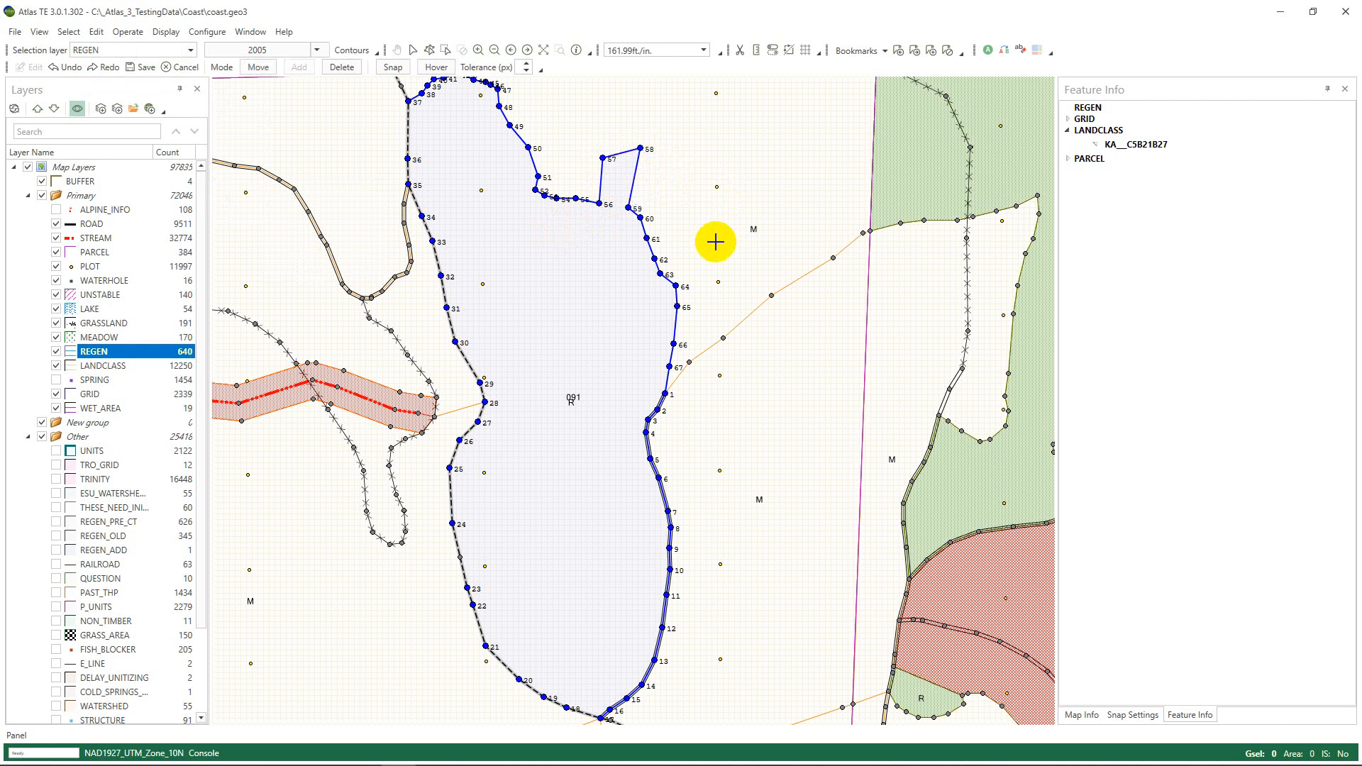
Step: Move vertices 58 and 59 eastward to widen the new corner on polygon 091
right_click(589, 313)
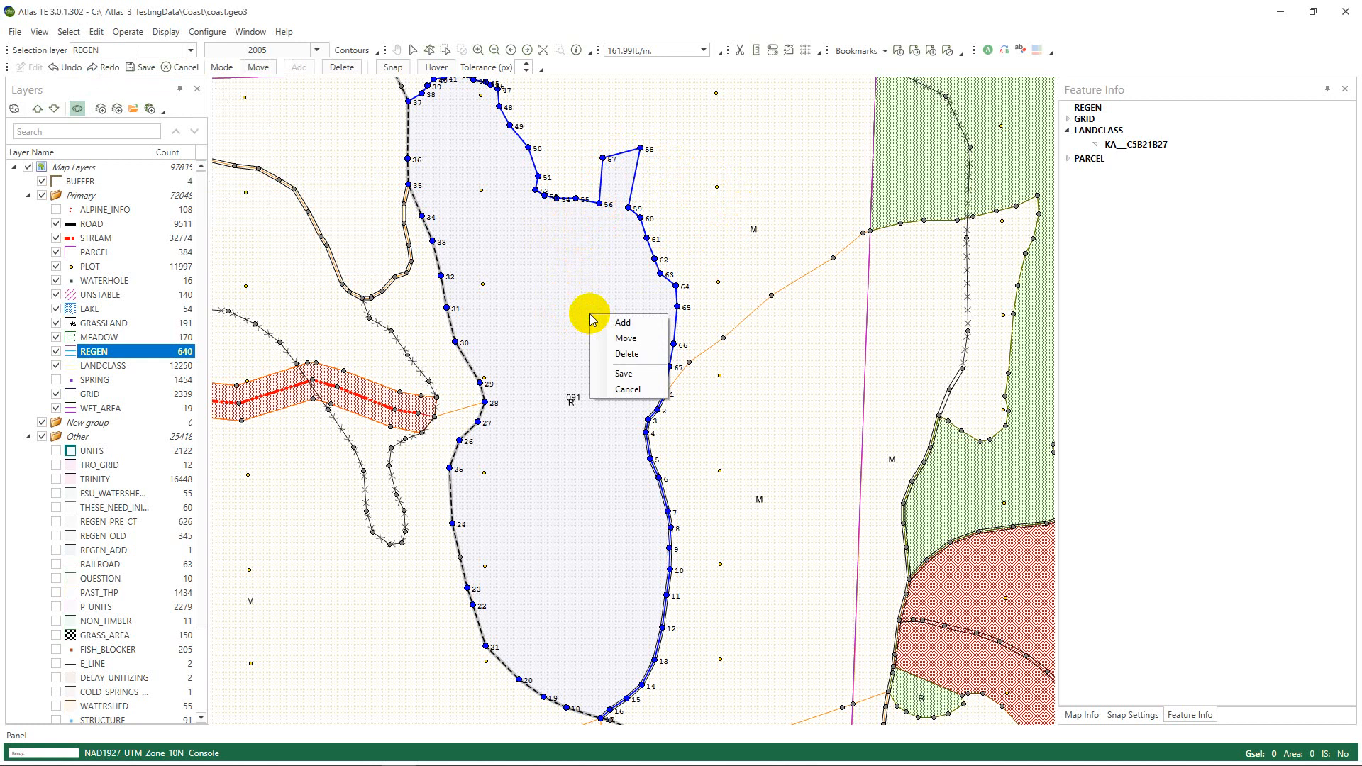
left_click(634, 343)
left_click_drag(638, 147, 677, 156)
left_click_drag(628, 206, 688, 196)
Step: Delete vertices 63, 62 and 61 along polygon 091's northeastern edge
right_click(606, 273)
left_click(632, 307)
left_click(660, 274)
left_click(654, 259)
left_click(646, 237)
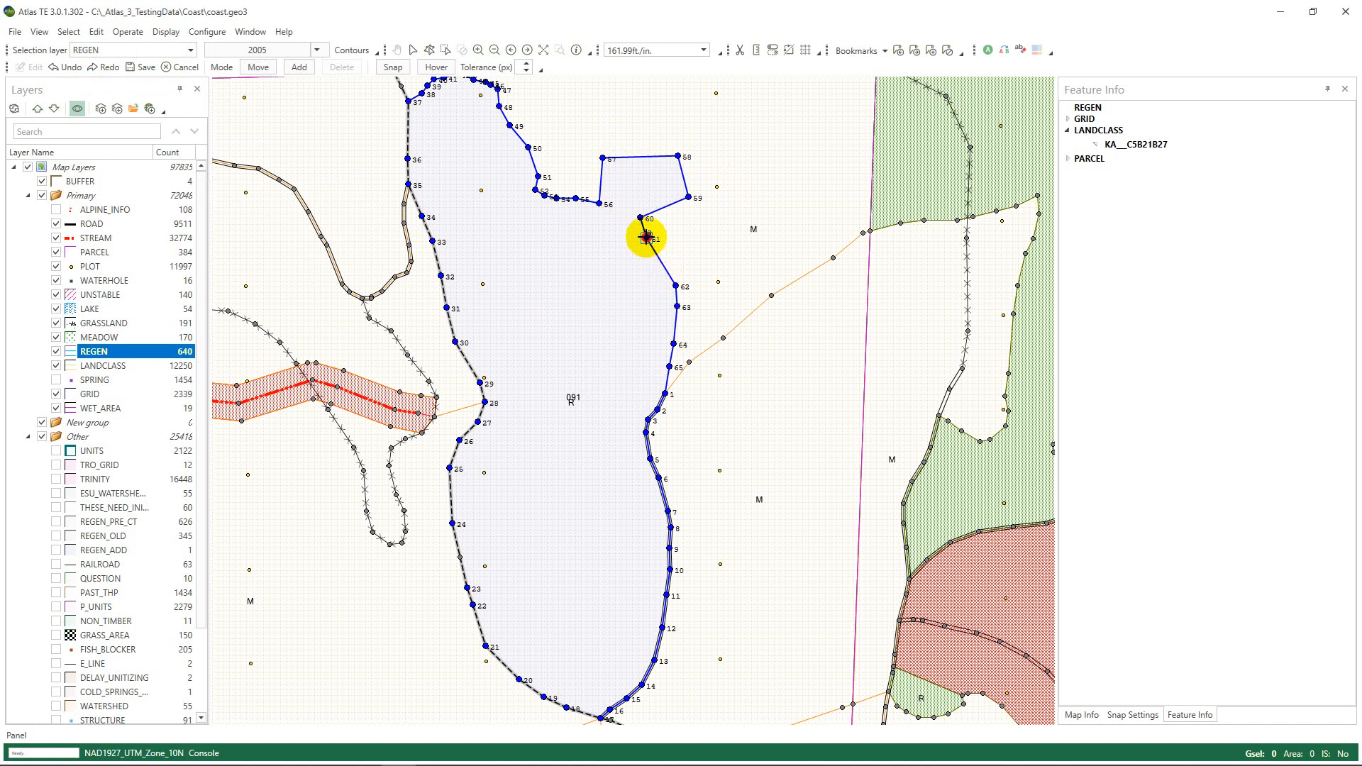
Step: Cancel the current vertex editing session on polygon 091, discarding its added, moved and deleted vertices
right_click(614, 282)
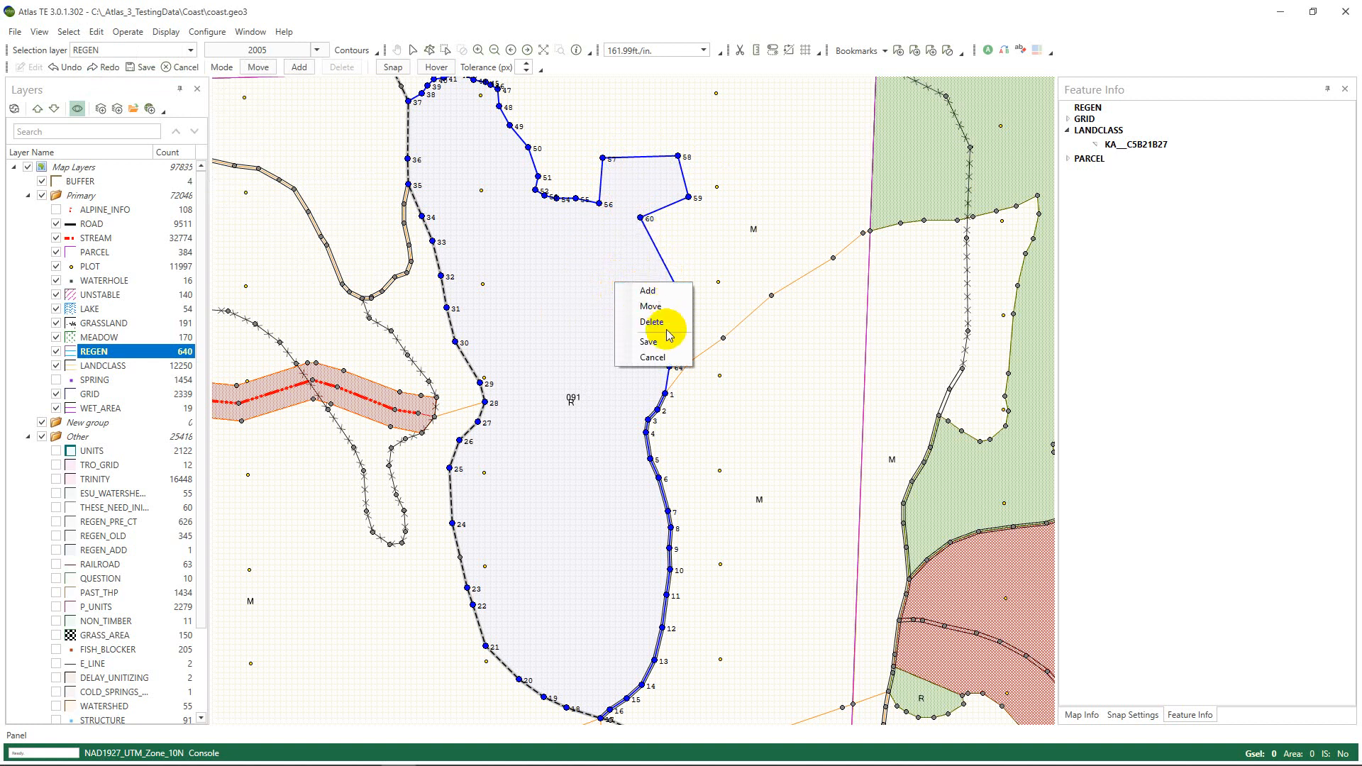
left_click(661, 359)
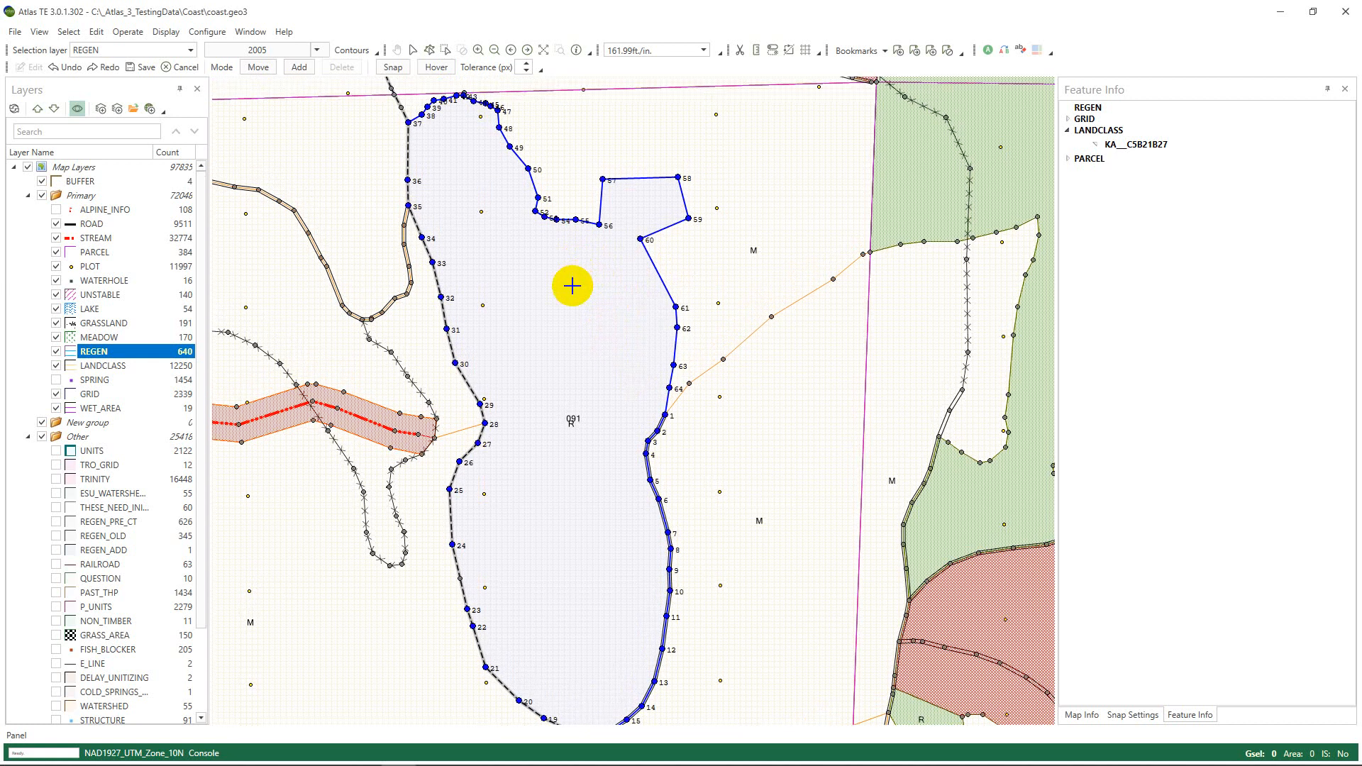
left_click(647, 310)
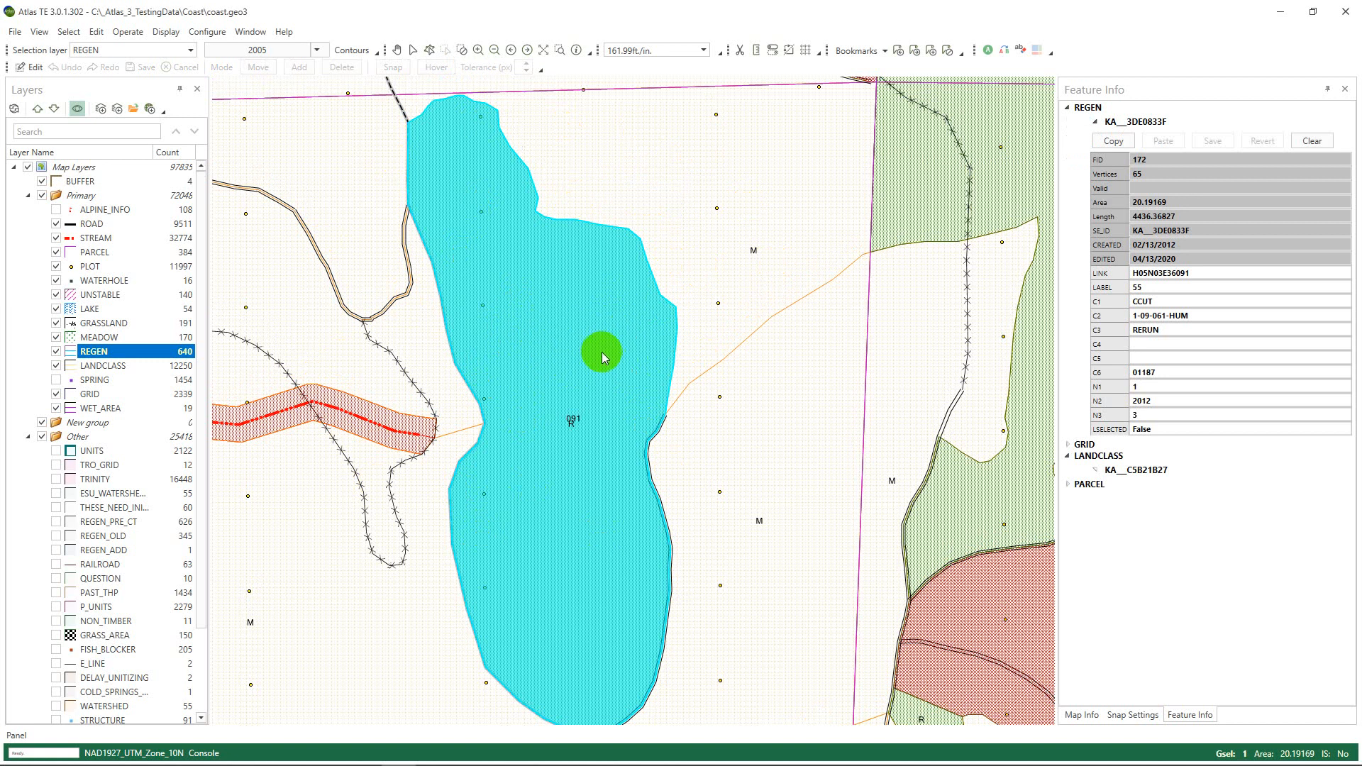
Step: Open the selected polygon 091 for vertex editing again and switch to adding vertices
left_click_drag(615, 291, 649, 256)
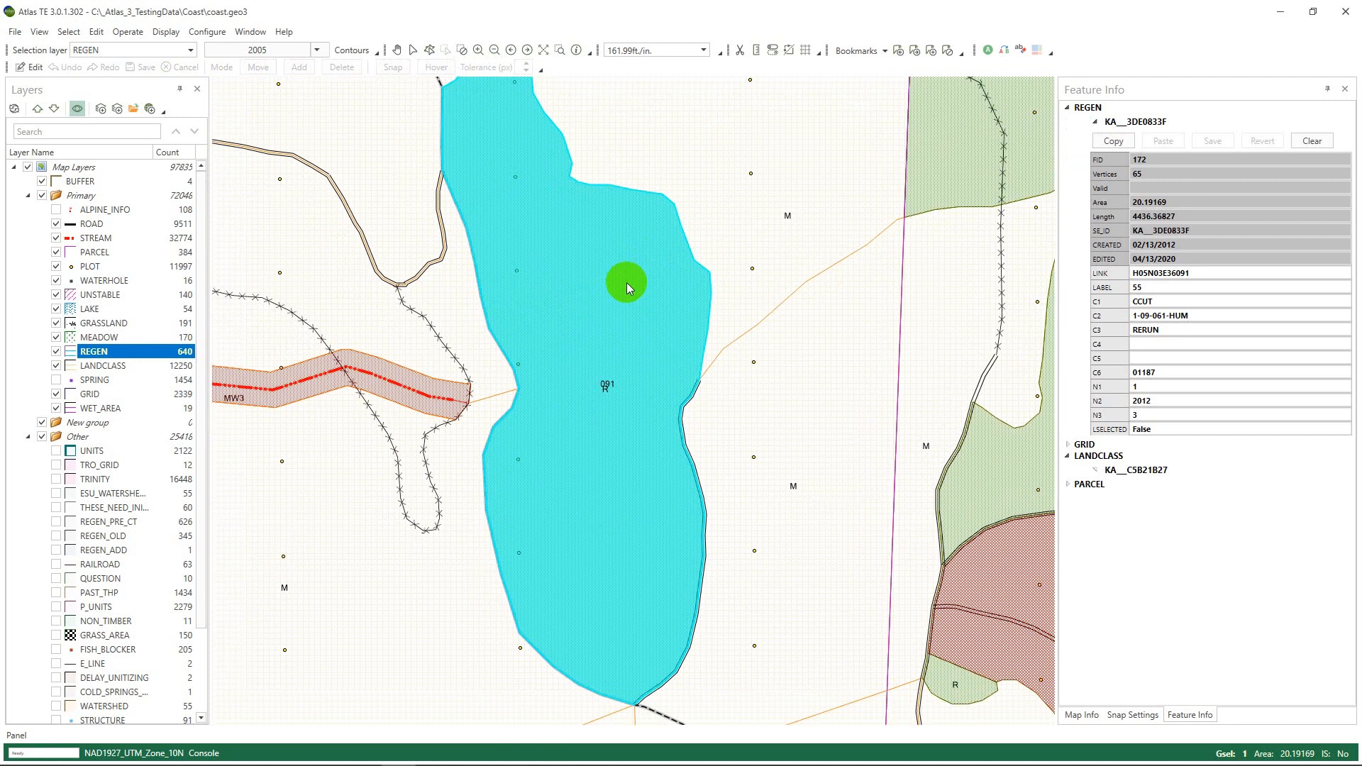
double_click(627, 283)
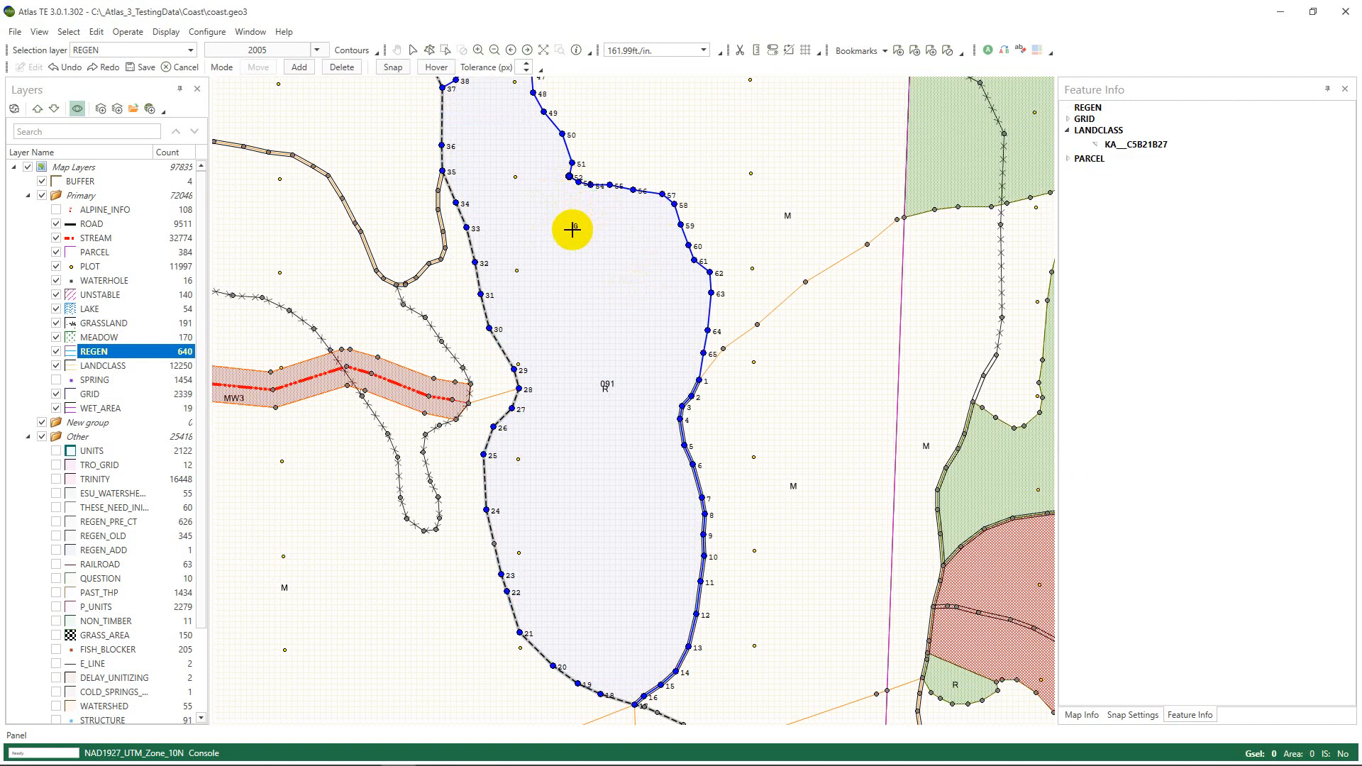
left_click_drag(560, 219, 564, 366)
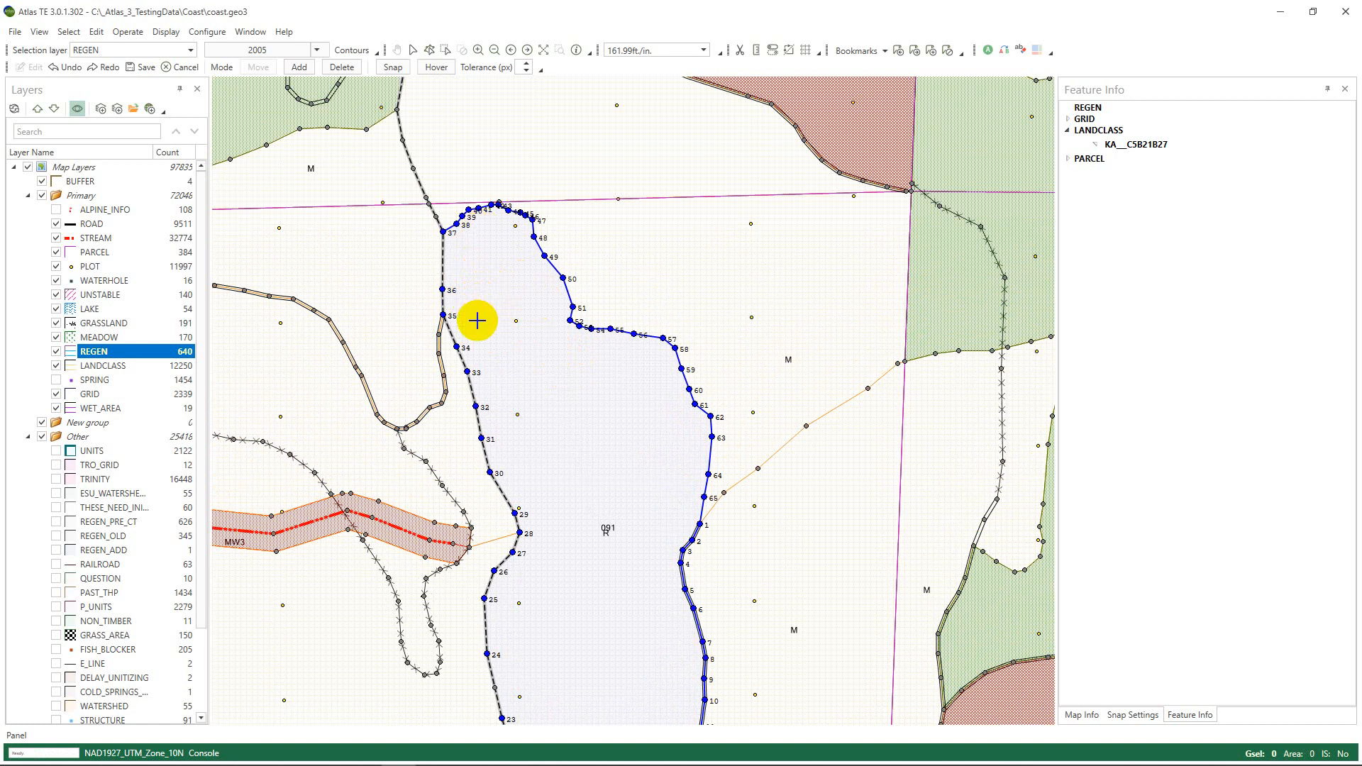
right_click(522, 303)
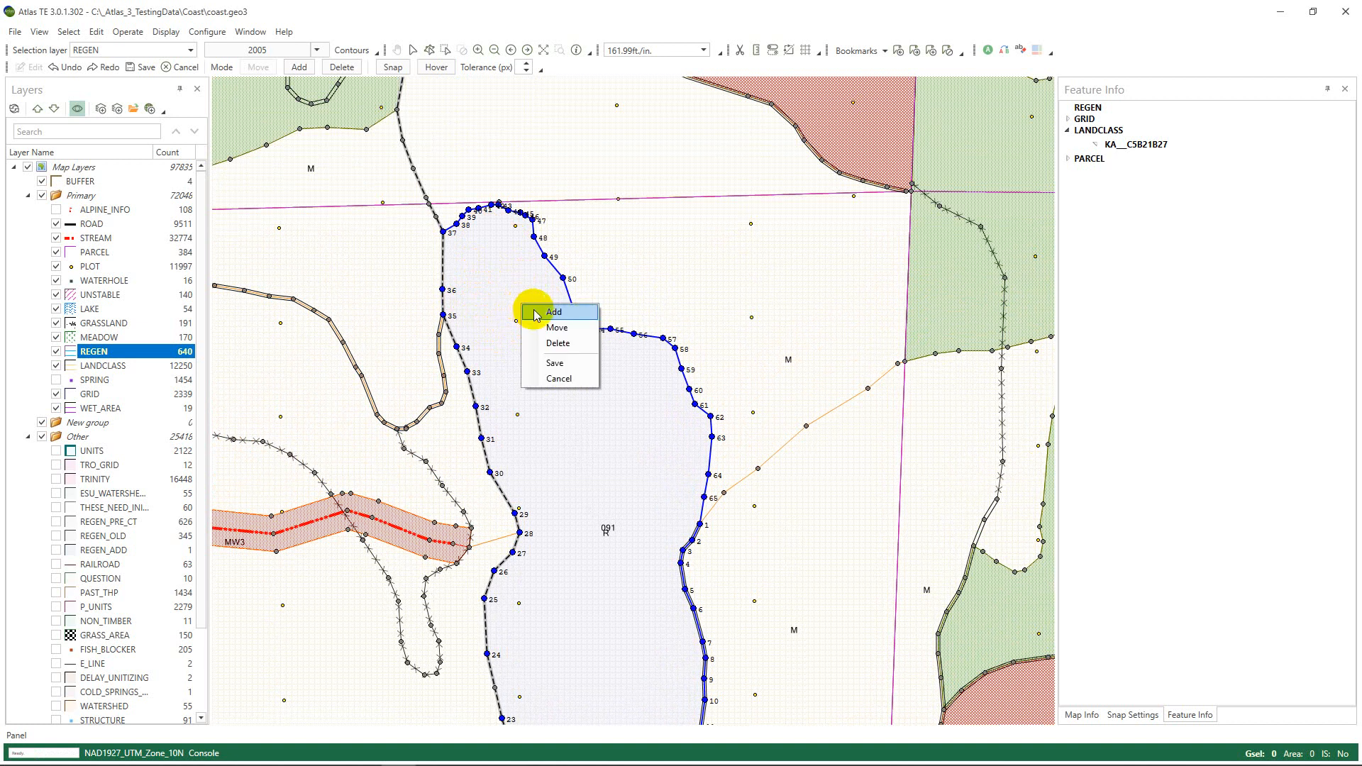
left_click(571, 312)
right_click(557, 351)
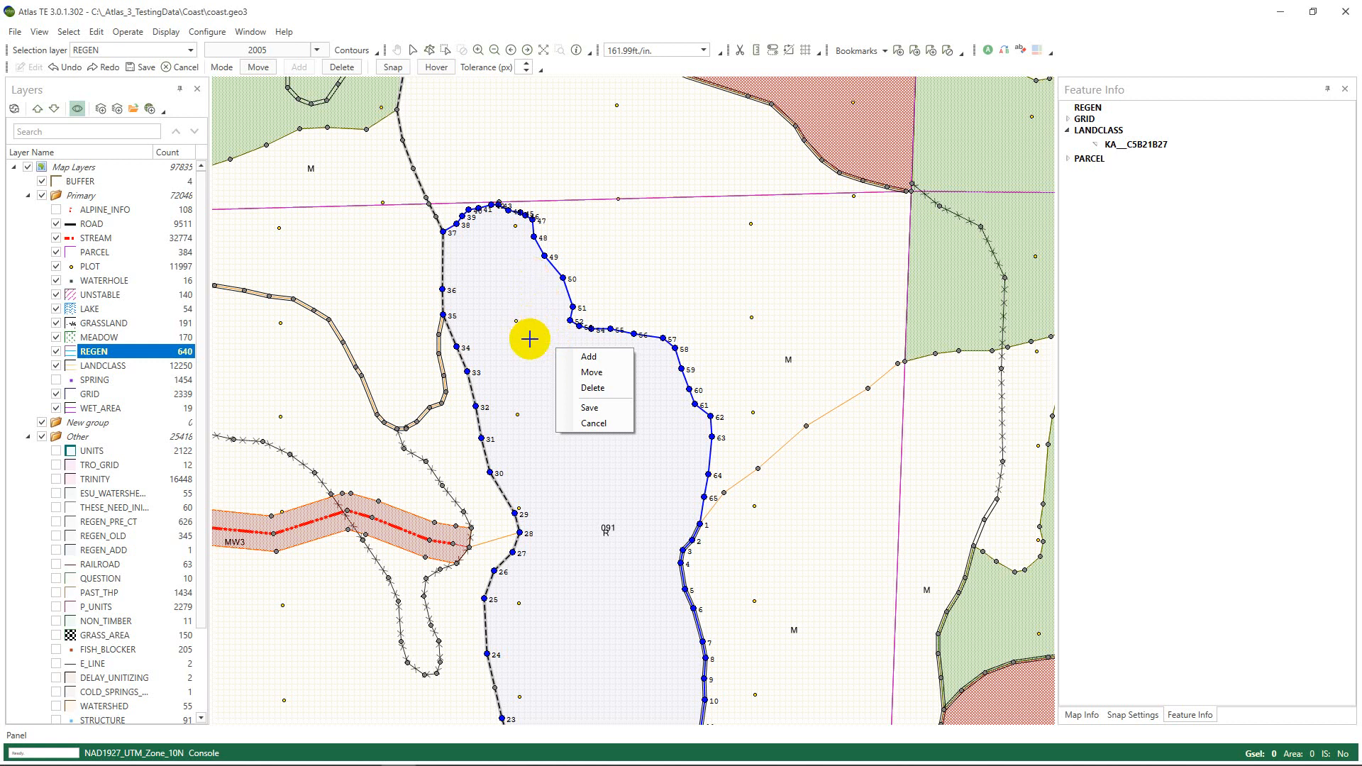
left_click_drag(529, 337, 511, 288)
right_click(554, 298)
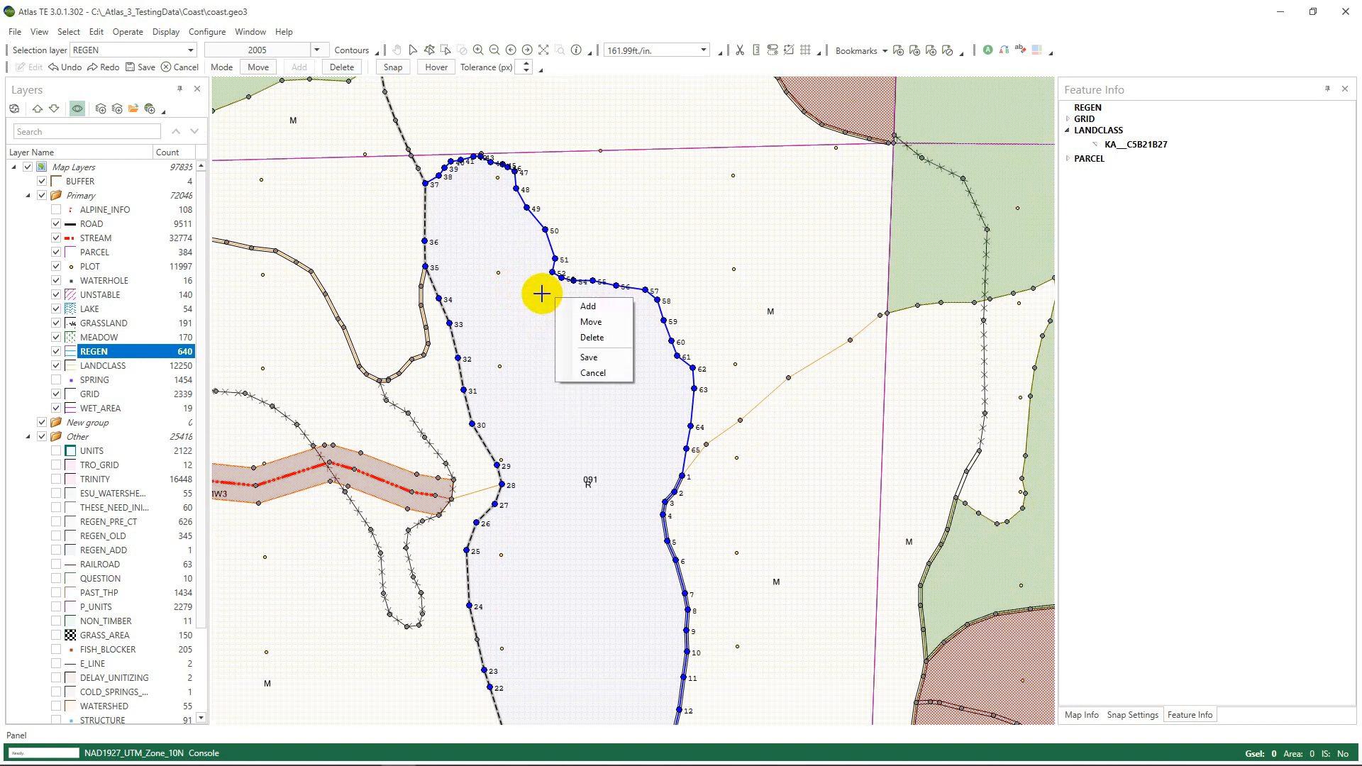
left_click_drag(532, 280, 532, 213)
right_click(536, 239)
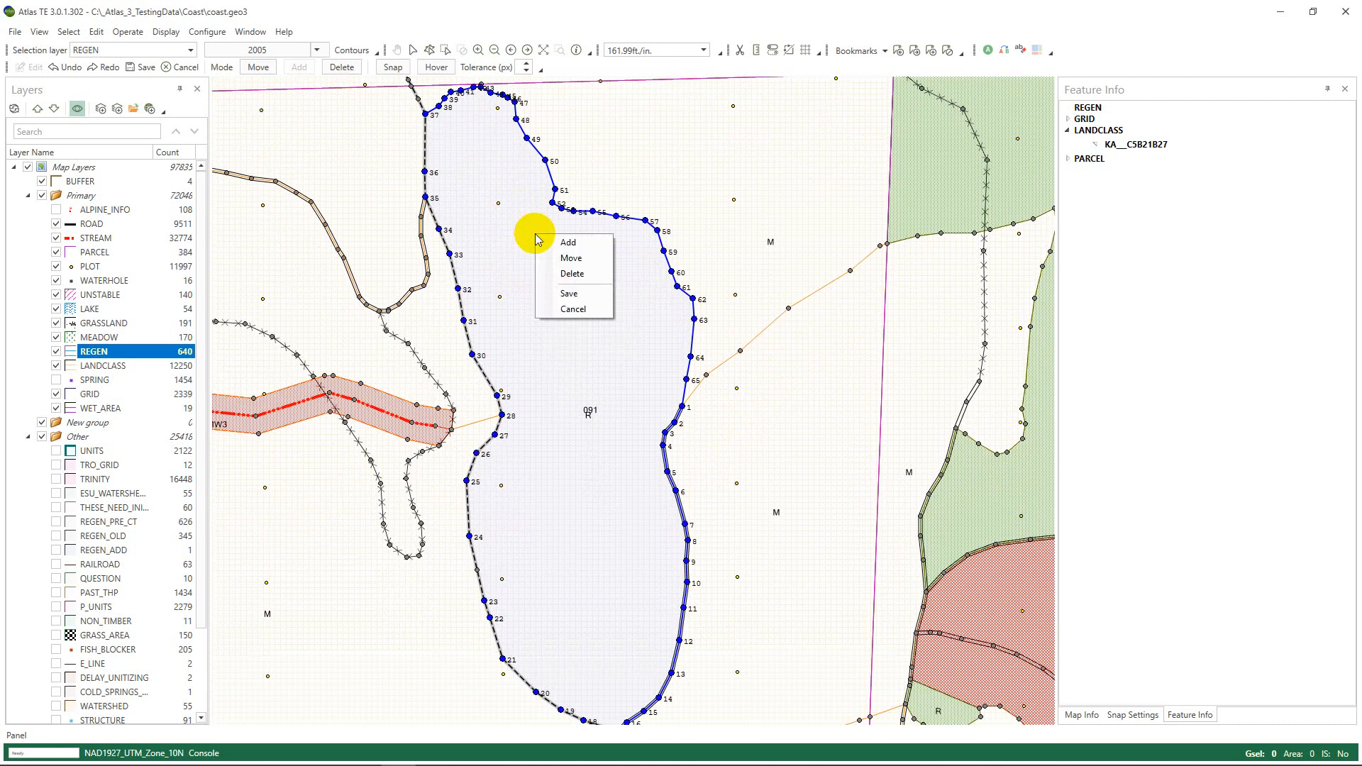
Step: Save the vertex edits on polygon 091 and end the editing session
key("s")
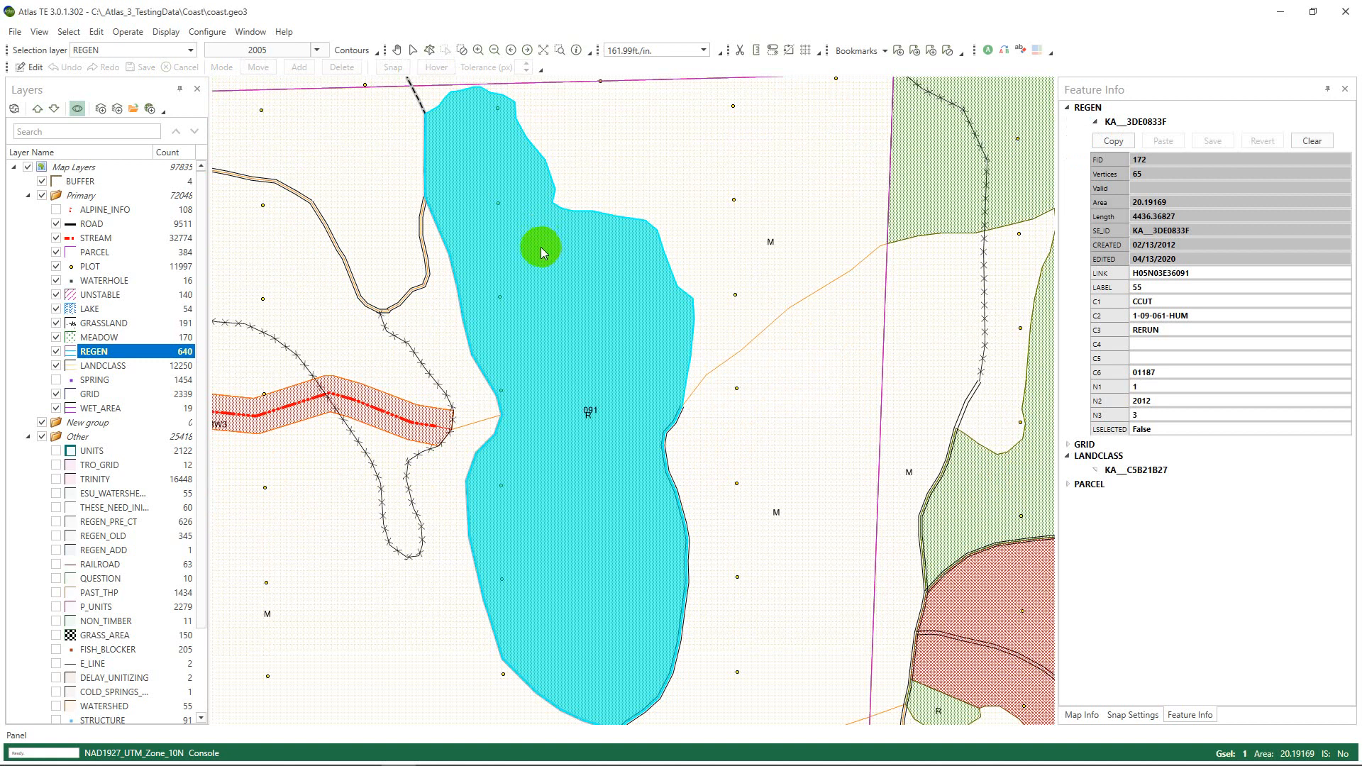
right_click(539, 248)
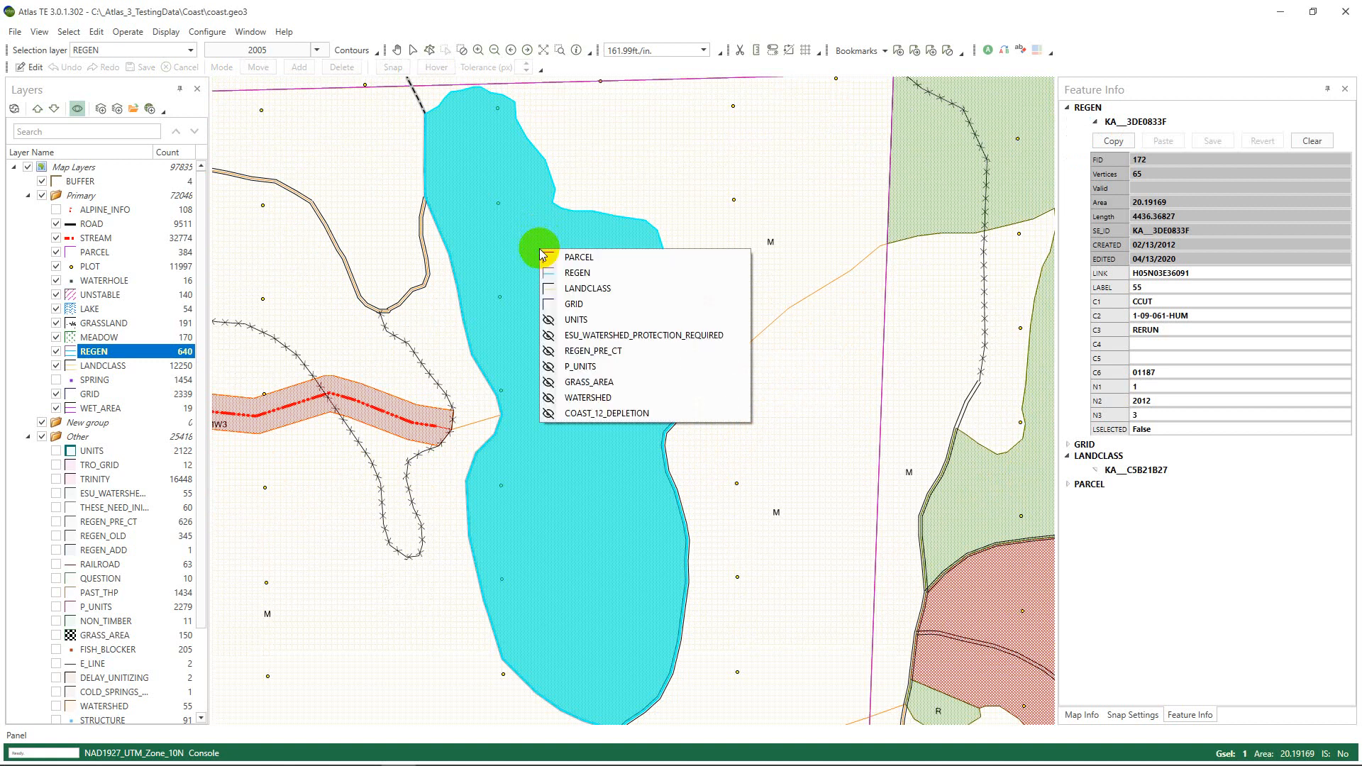
Step: Clear the current selection, reselect REGEN polygon 091 and open it for vertex editing
left_click_drag(532, 222, 613, 245)
scroll(599, 227, "down", 1)
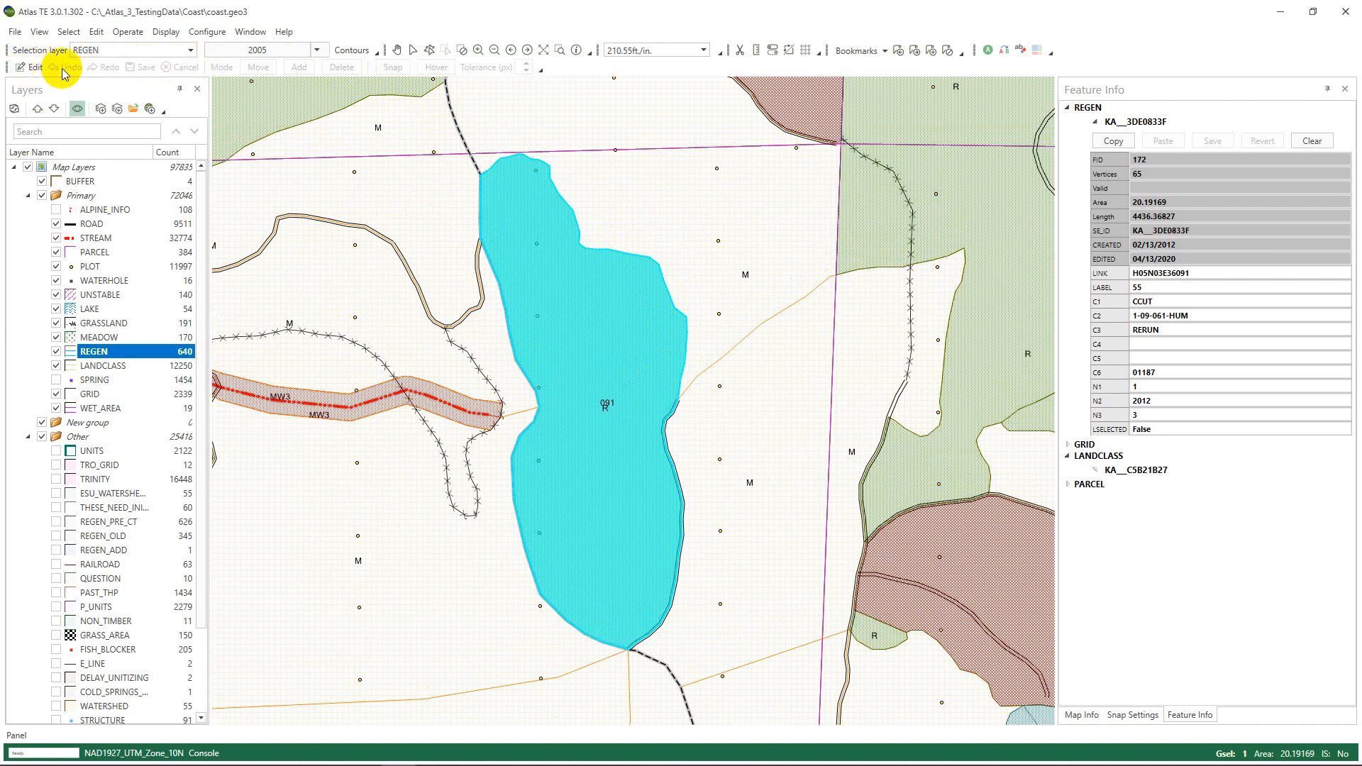
left_click(521, 190)
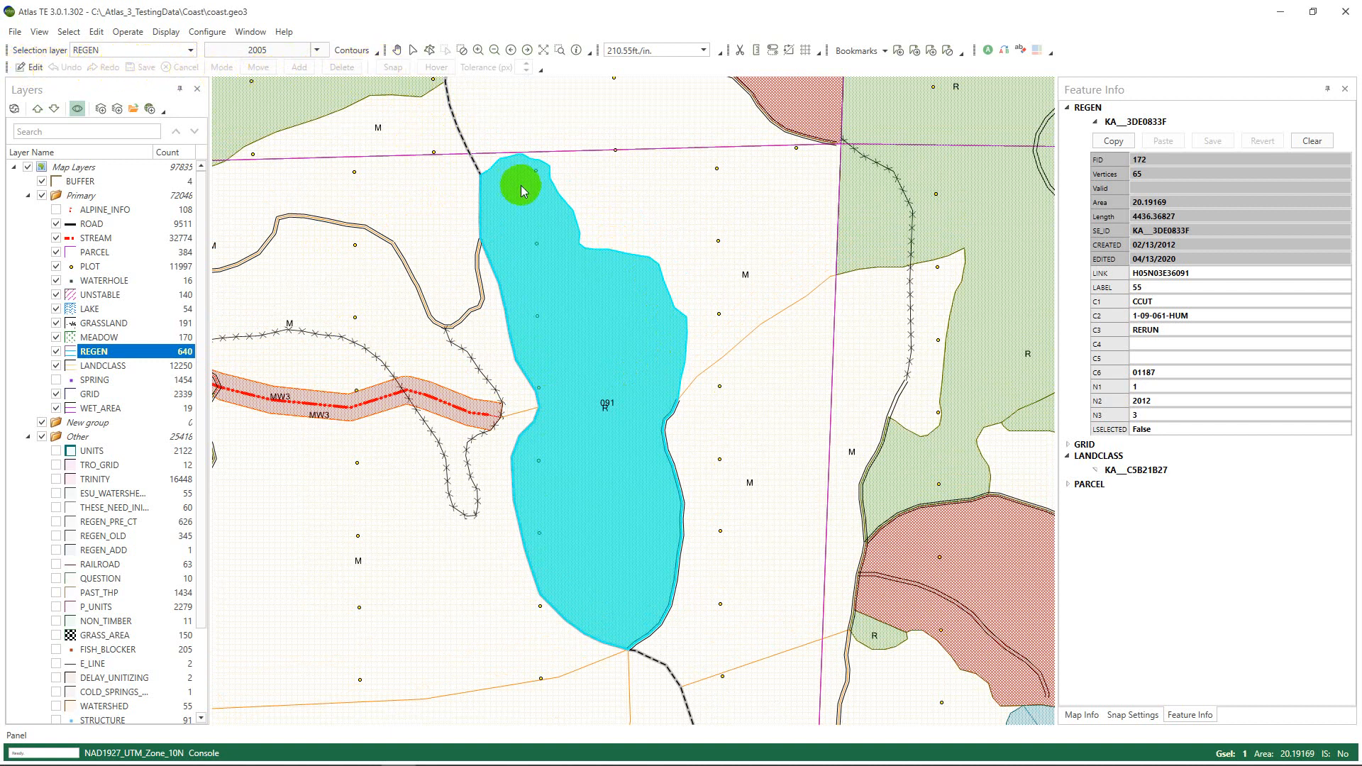
left_click(441, 174)
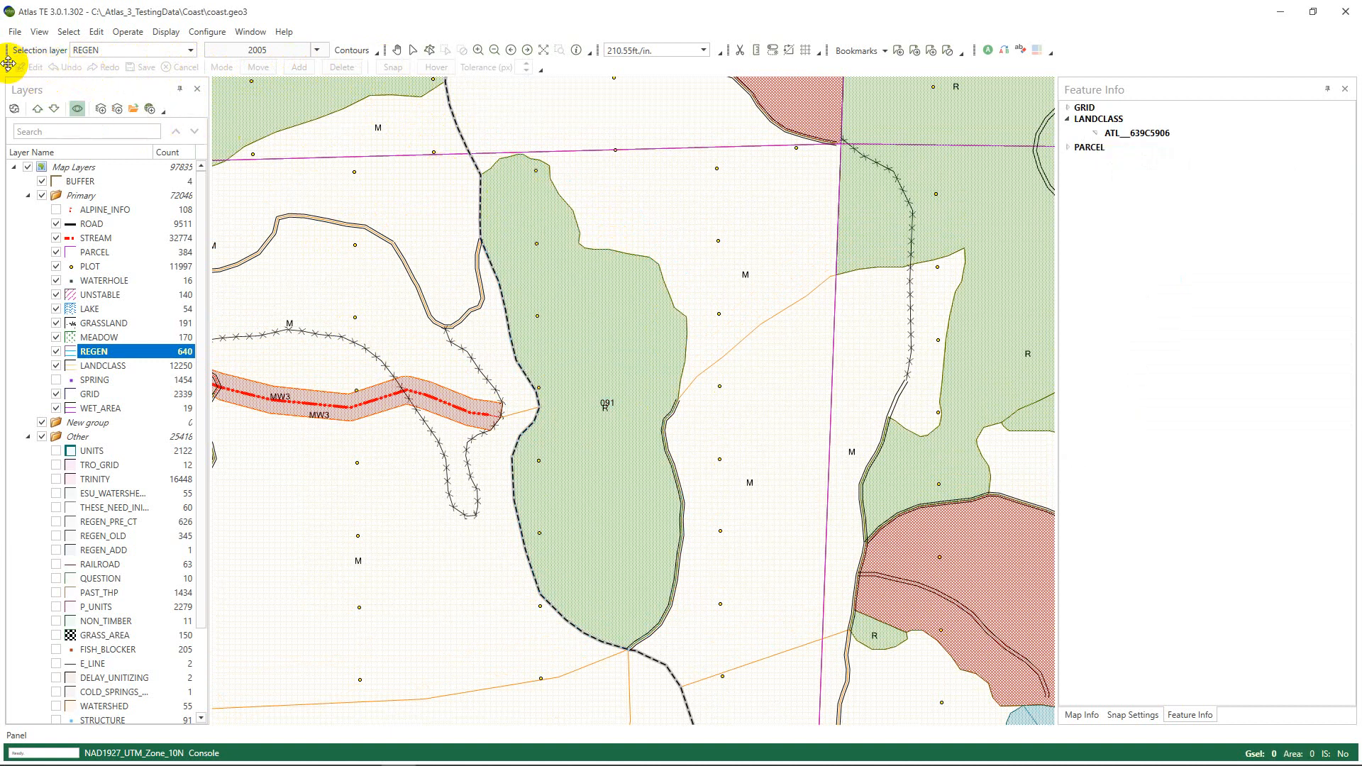
left_click(558, 257)
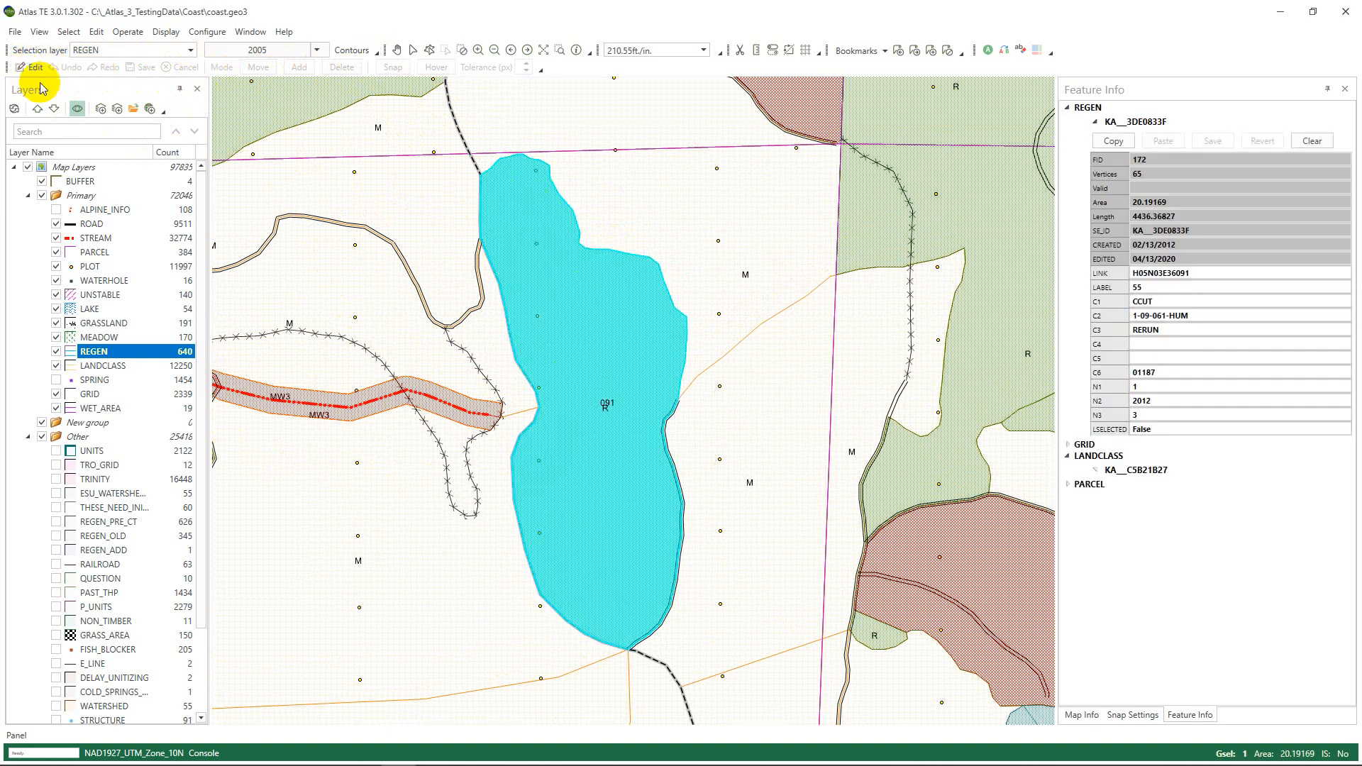
left_click(21, 73)
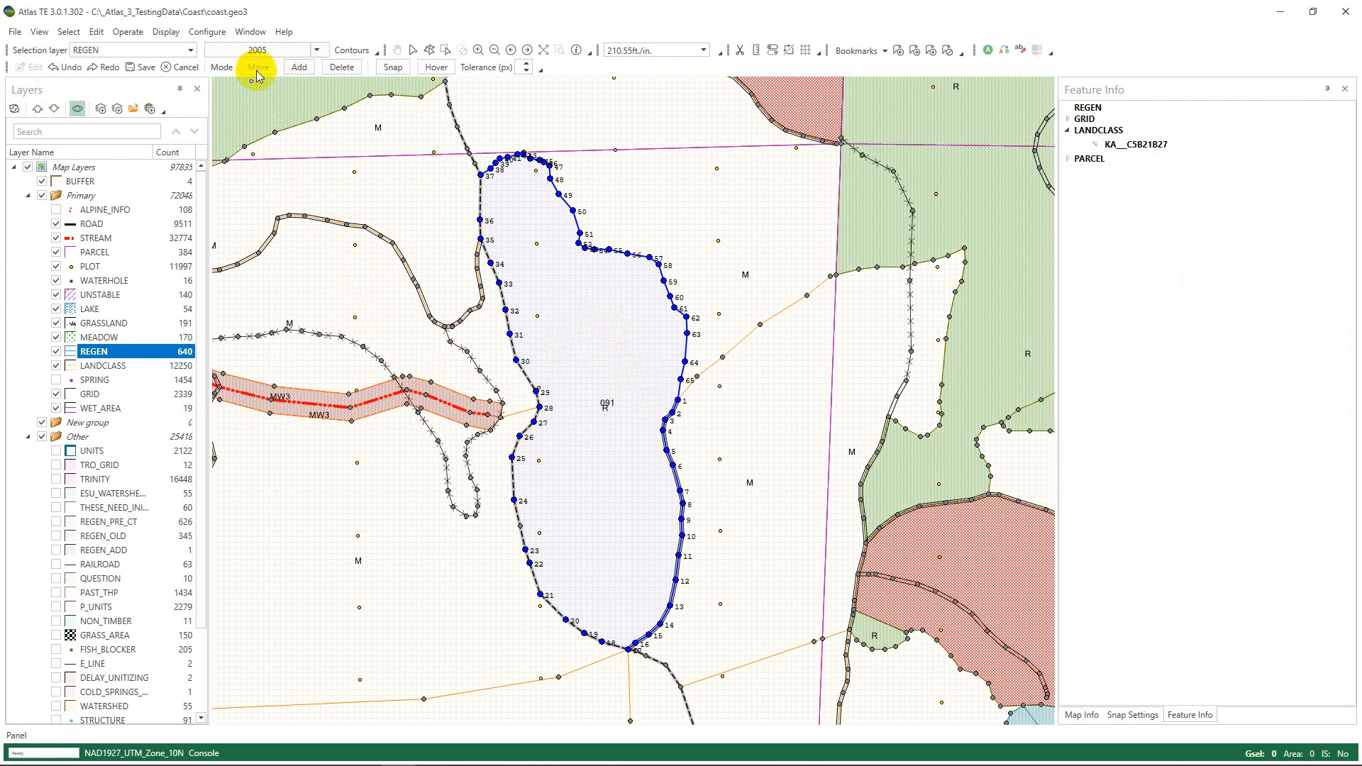
Step: Move vertices 50 and 51 of polygon 091 eastward, placing vertex 51 almost directly south of vertex 50
left_click(573, 210)
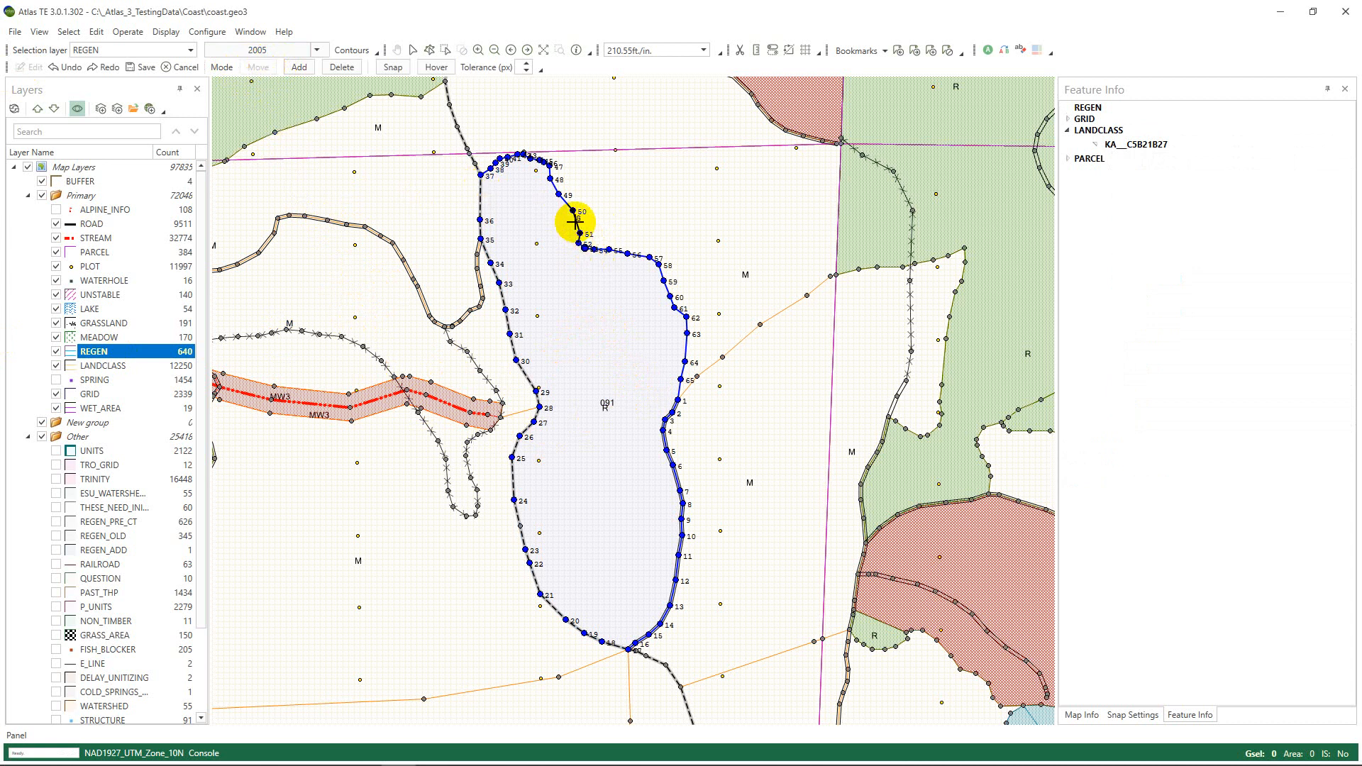
left_click(585, 192)
left_click(581, 234)
left_click(602, 213)
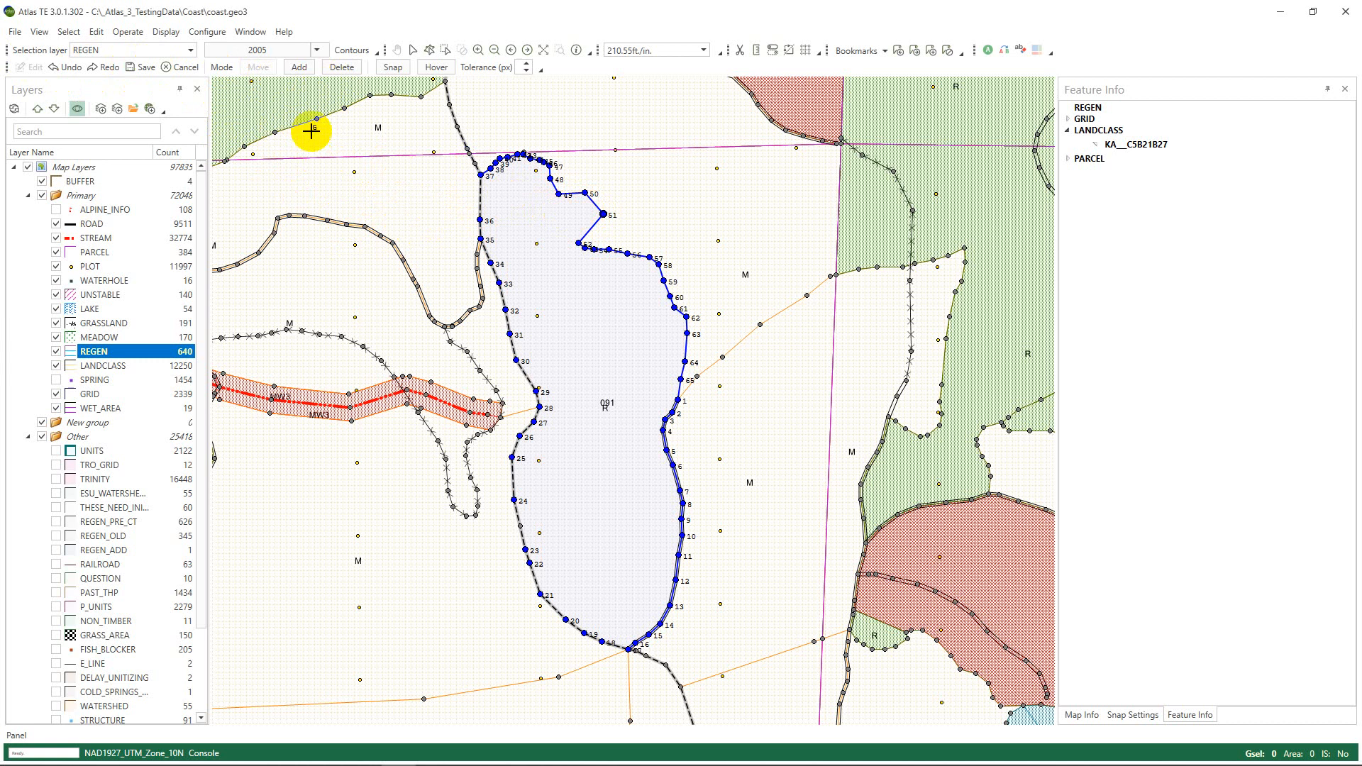
left_click_drag(612, 206, 595, 206)
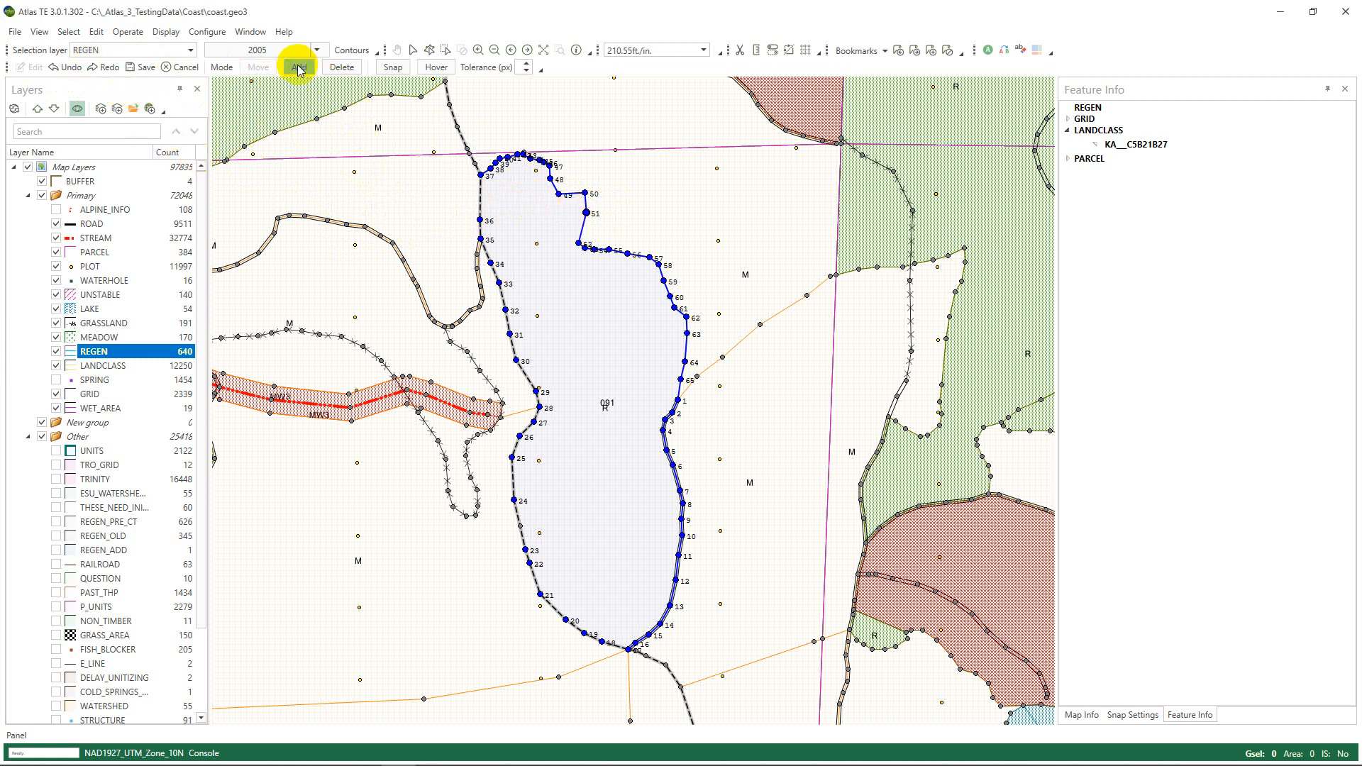
left_click(347, 67)
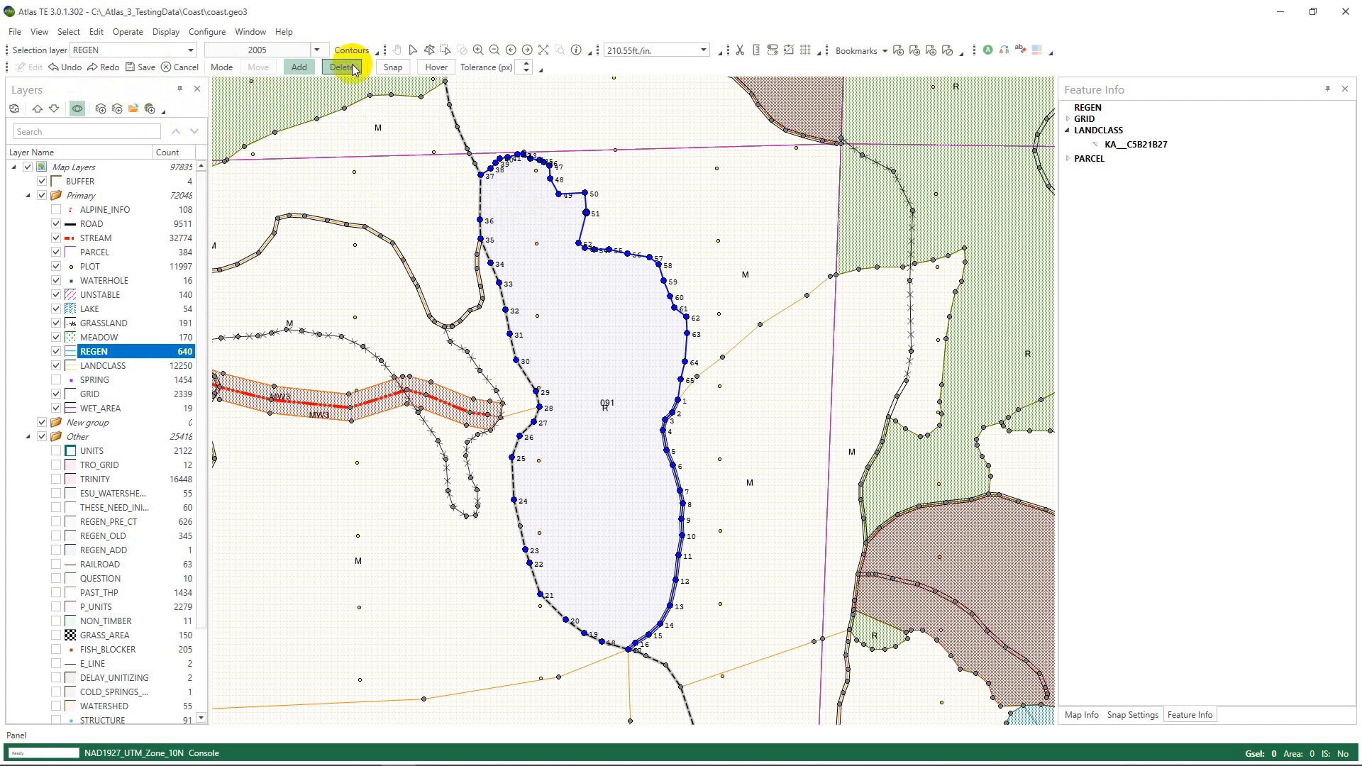
left_click(173, 70)
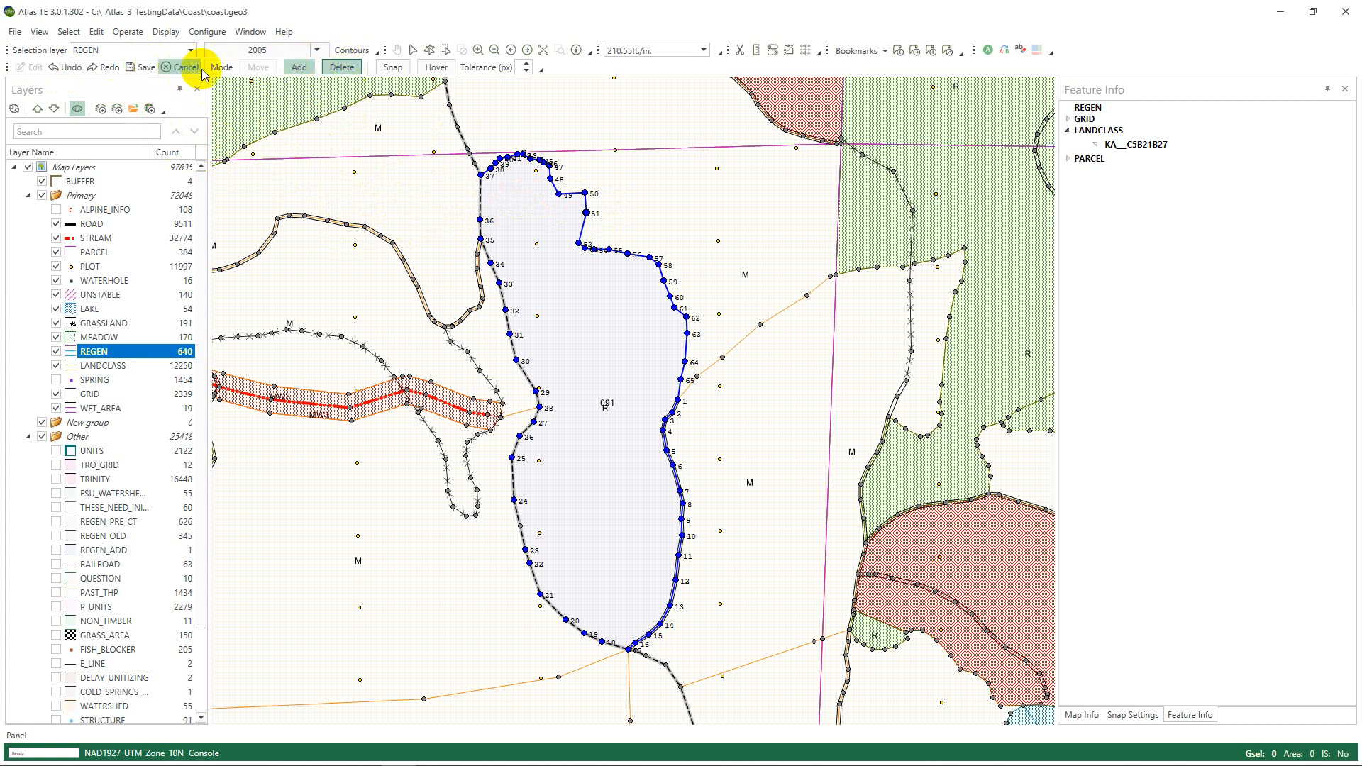